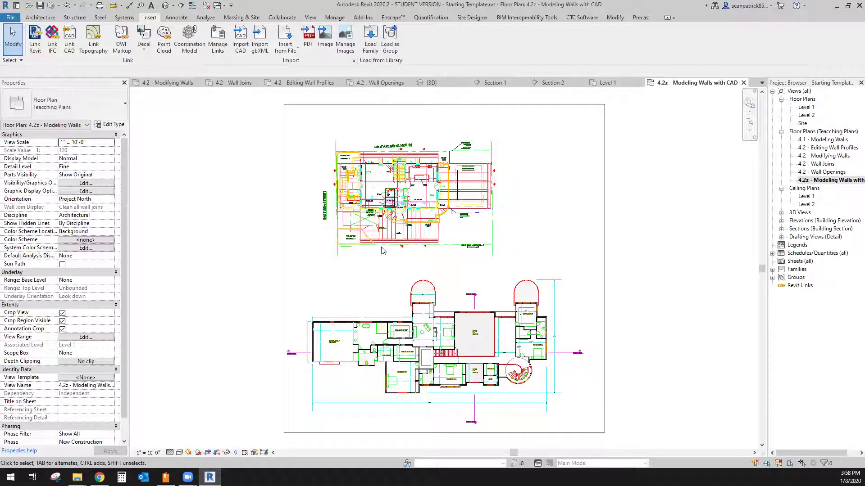
Examine the exterior wall corner and its layers in the upper imported CAD floor plan
scroll(355, 201, up, 2)
scroll(356, 199, up, 8)
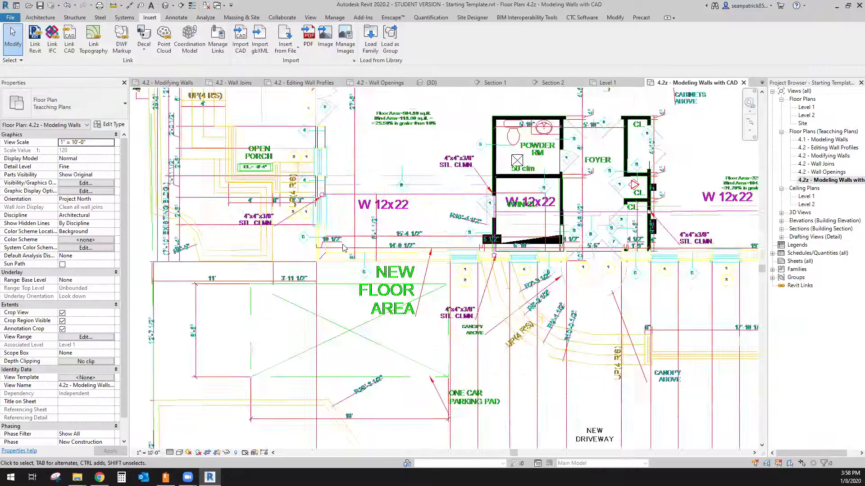
scroll(338, 268, up, 2)
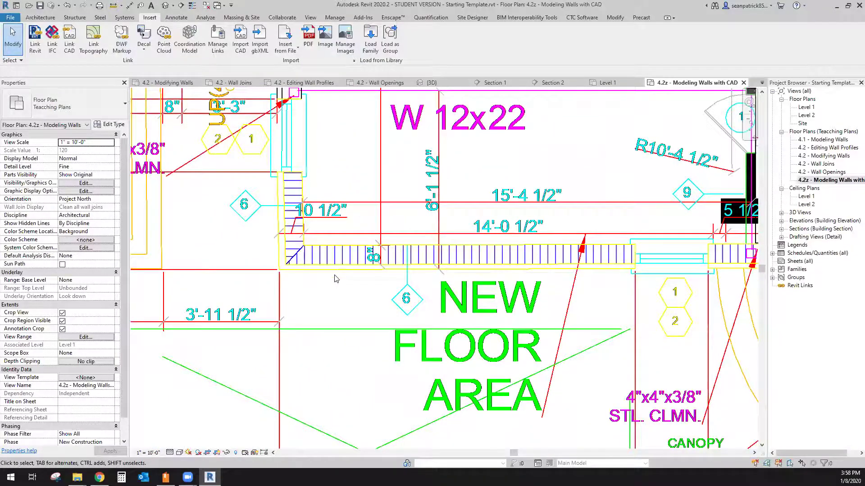
scroll(335, 277, up, 4)
scroll(243, 286, up, 2)
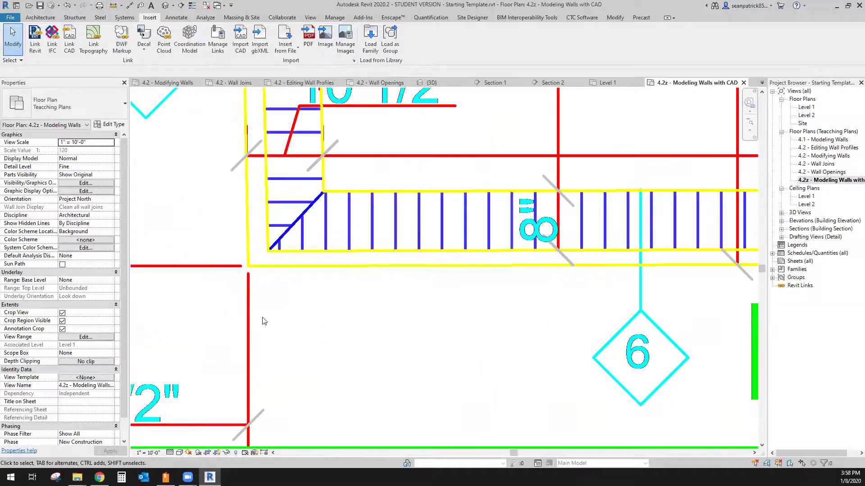
scroll(274, 274, up, 2)
scroll(278, 272, down, 2)
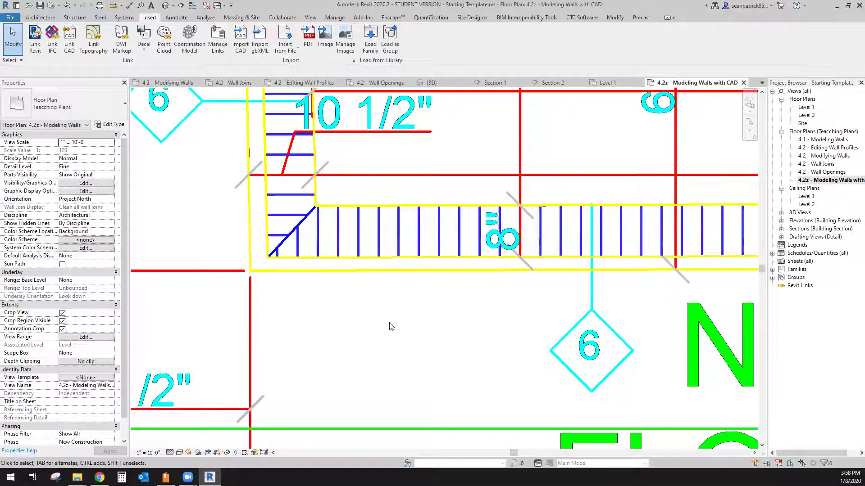
scroll(289, 378, down, 1)
middle_drag(408, 343, 335, 372)
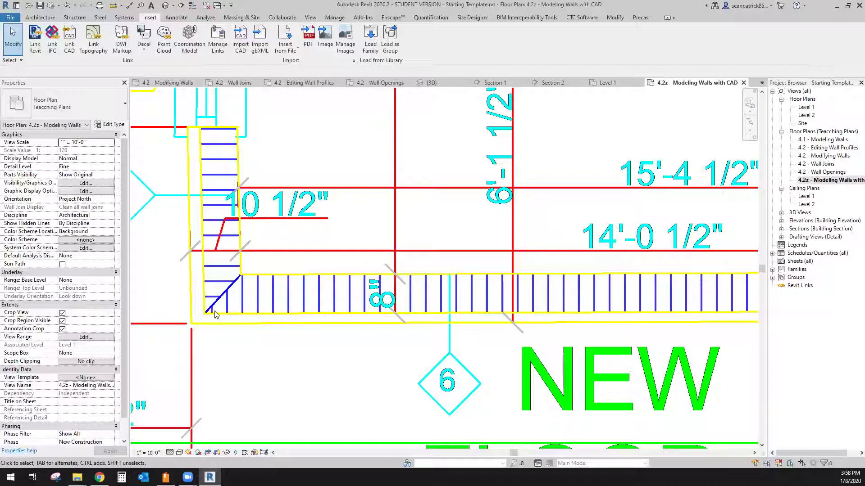
scroll(251, 362, down, 3)
scroll(255, 364, down, 5)
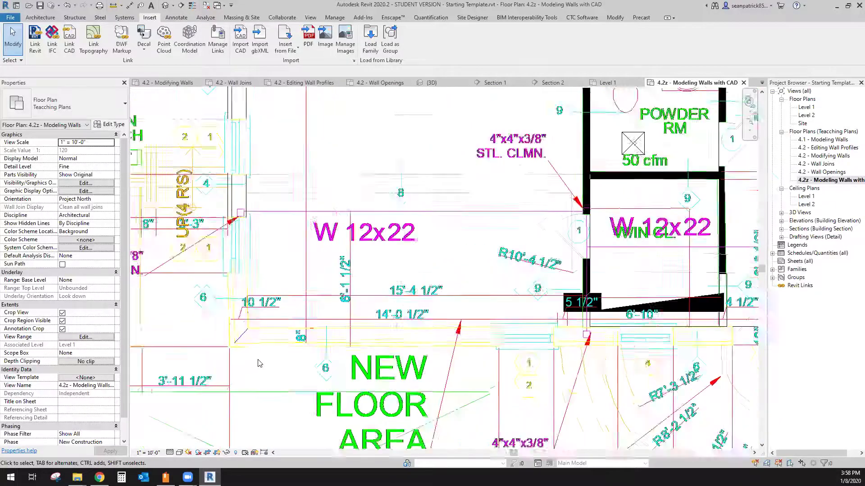
scroll(261, 358, down, 5)
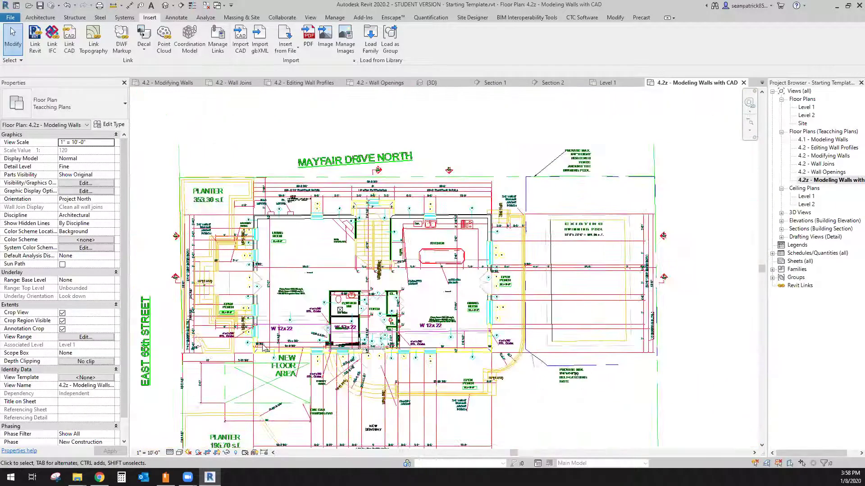
Examine the wall linework and overall layout of the lower imported CAD floor plan
middle_drag(392, 239, 390, 147)
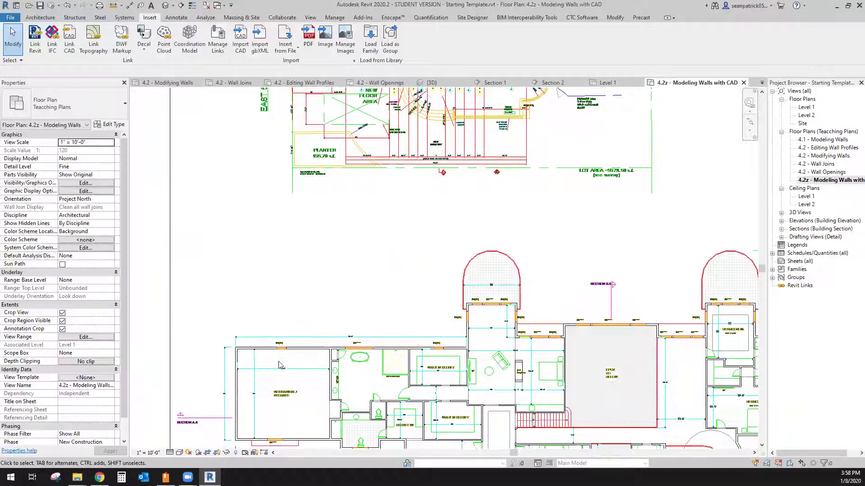
scroll(403, 327, up, 5)
scroll(403, 326, up, 2)
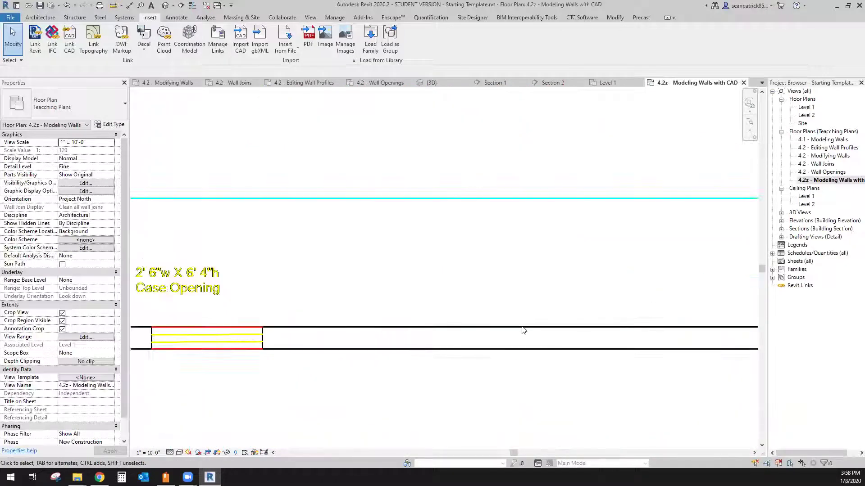
scroll(315, 388, down, 3)
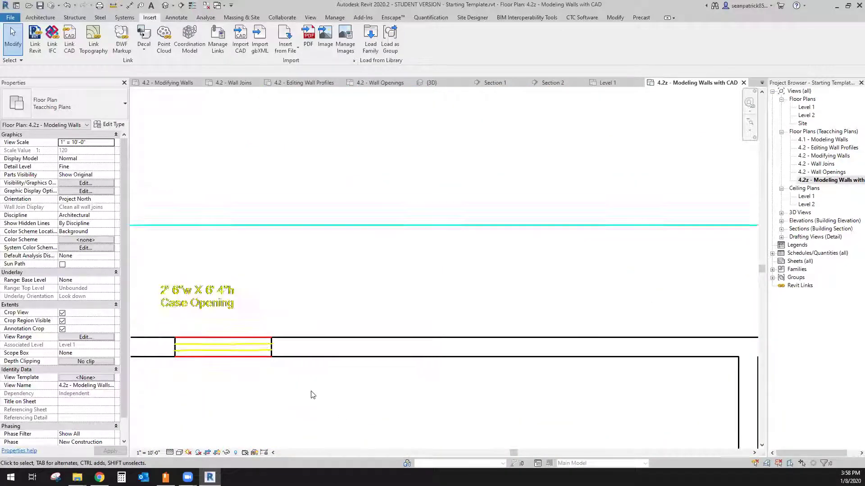
scroll(314, 374, down, 5)
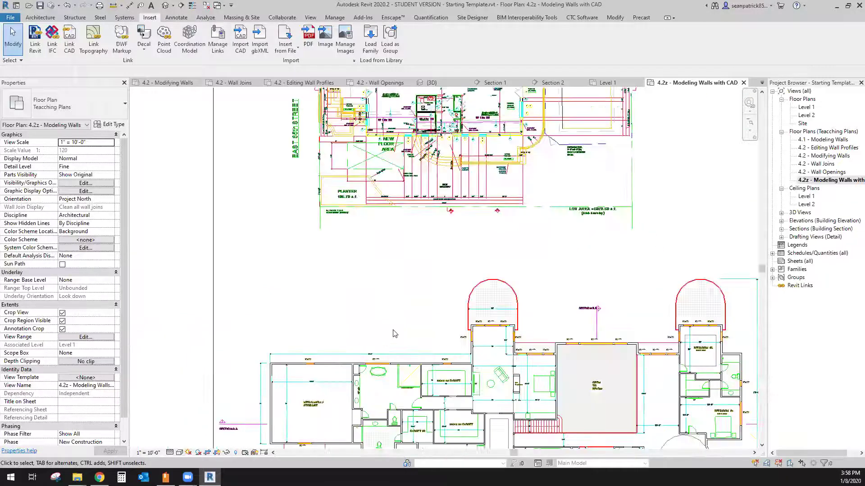
middle_drag(428, 274, 397, 245)
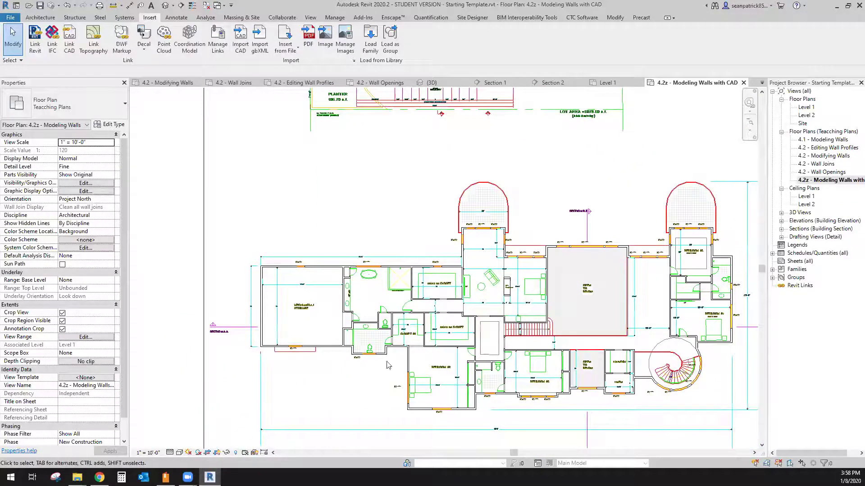
middle_drag(390, 211, 336, 204)
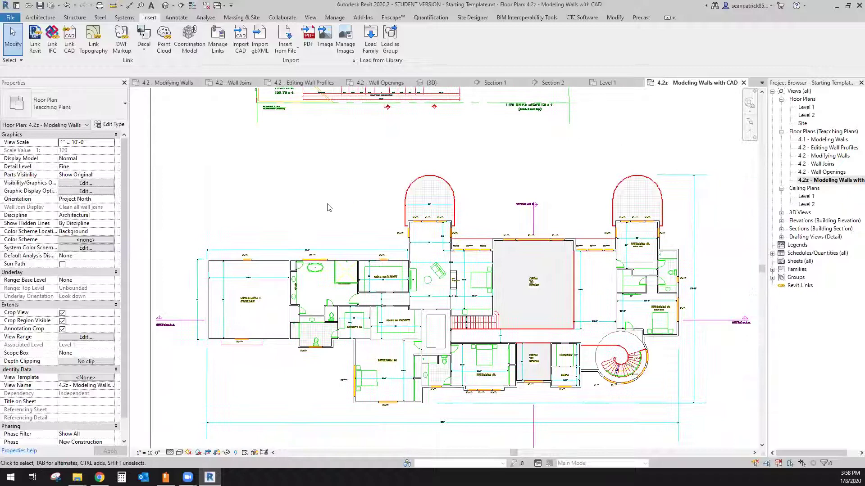
Start an architectural wall of type Generic - 6" with its location line set to Core Face: Exterior
click(40, 18)
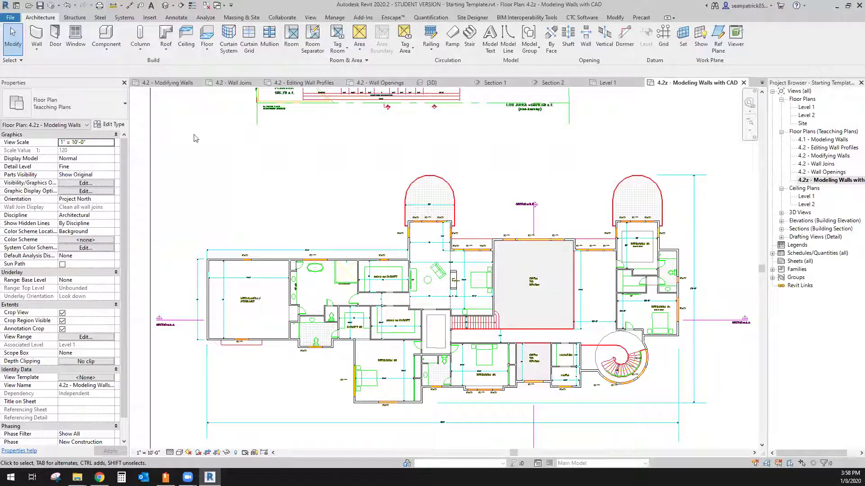
click(35, 48)
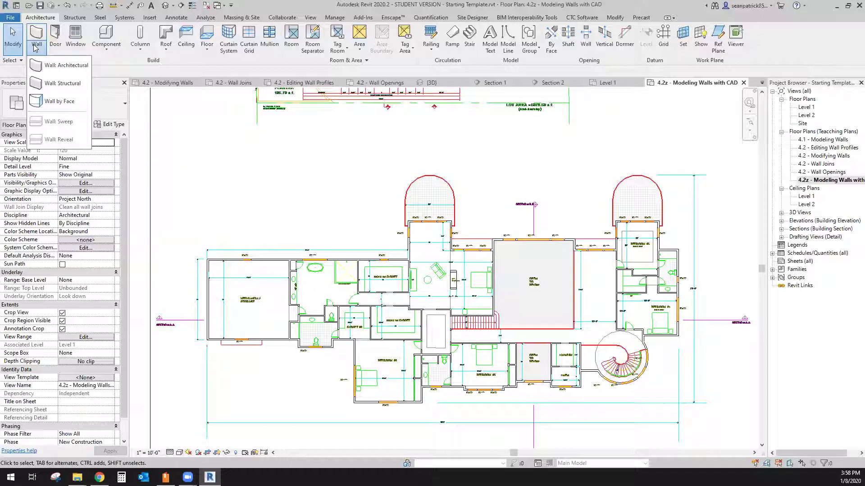
click(63, 66)
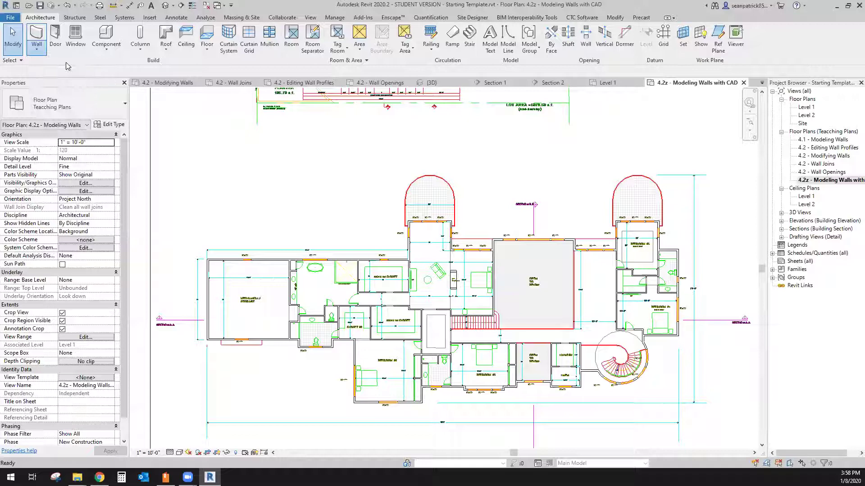
click(64, 107)
scroll(51, 212, down, 2)
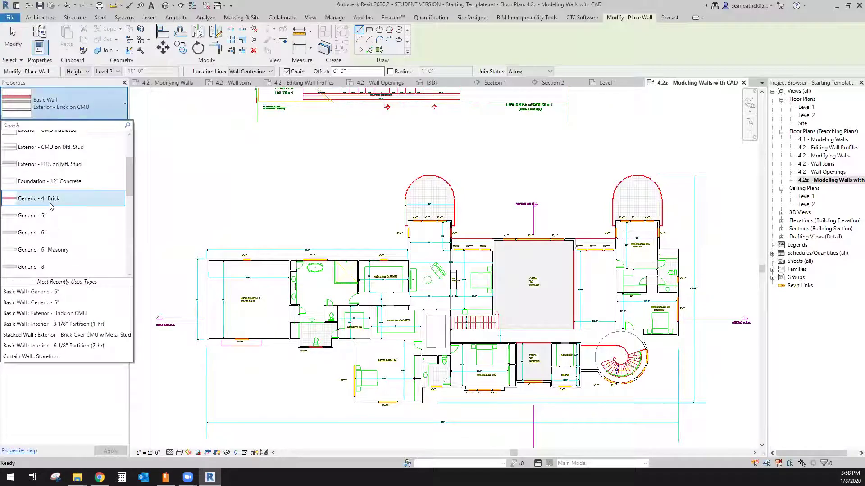
click(52, 233)
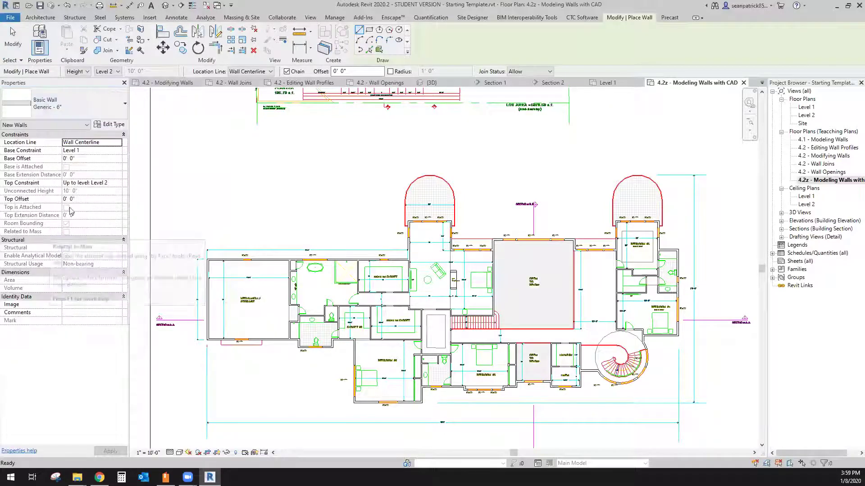
scroll(226, 348, up, 2)
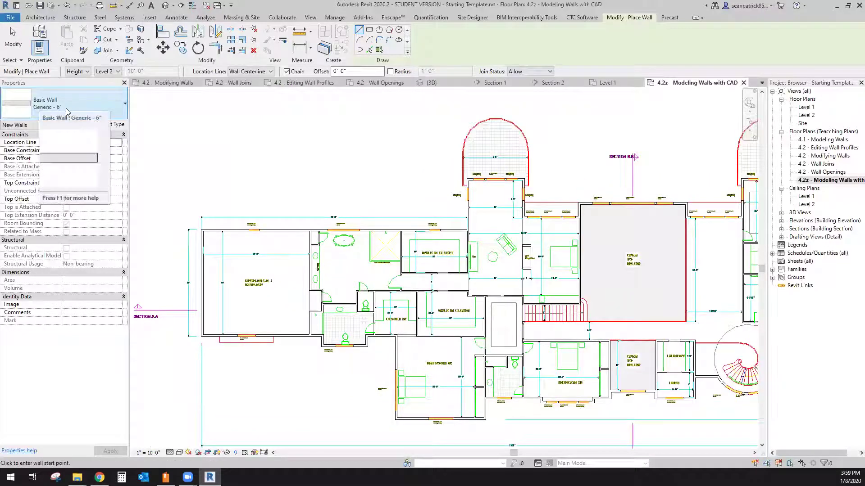
click(118, 143)
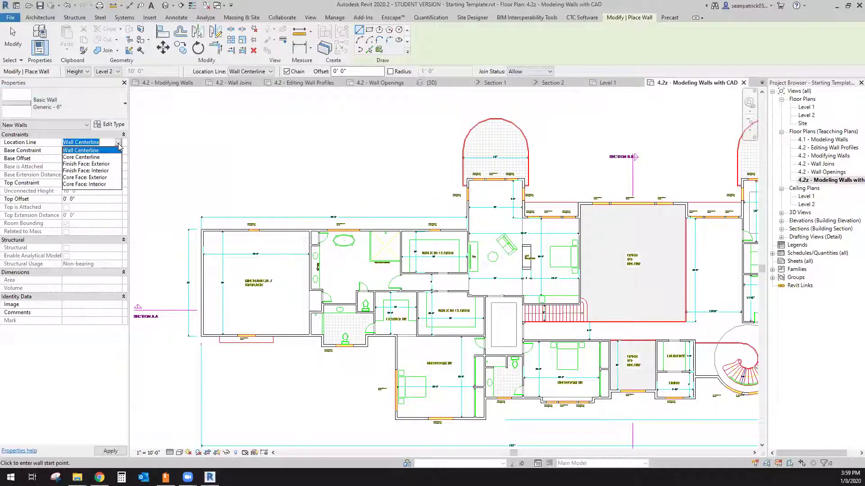
click(102, 177)
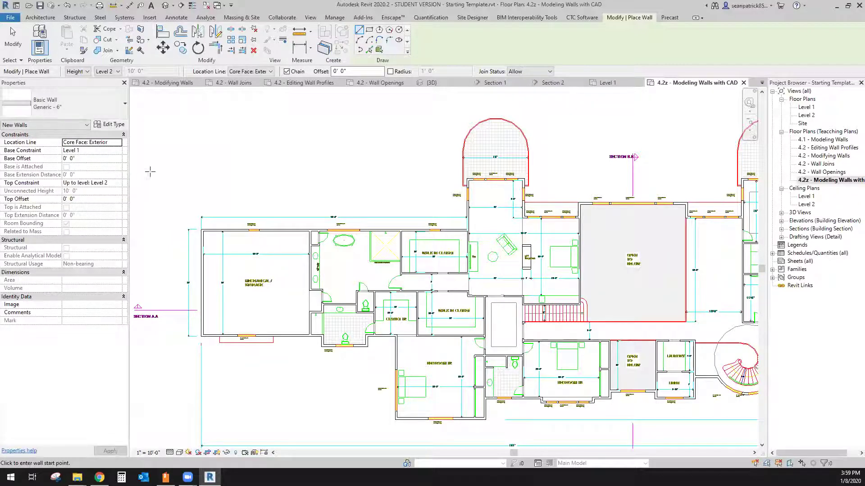
Switch the wall drawing method to Pick Lines and look through the location line options
click(369, 49)
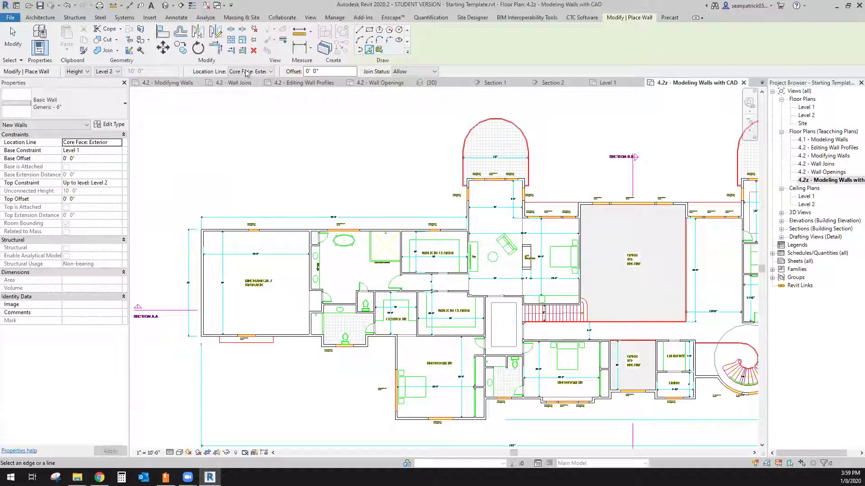
click(269, 72)
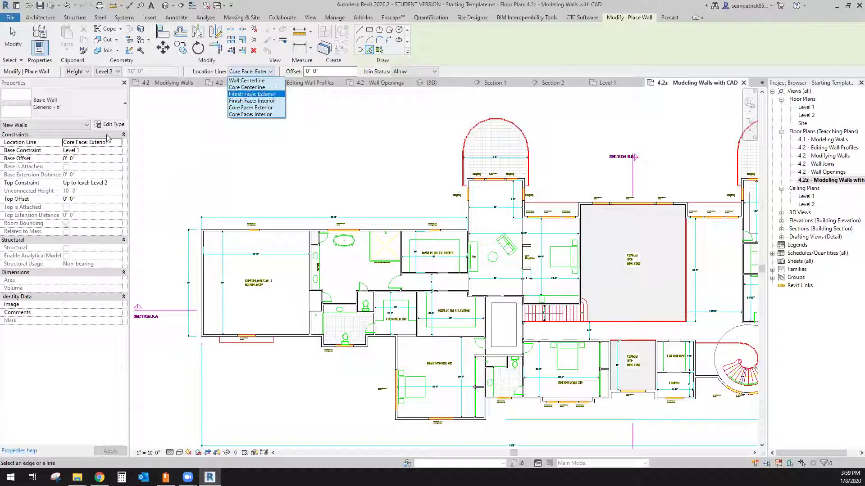
click(449, 38)
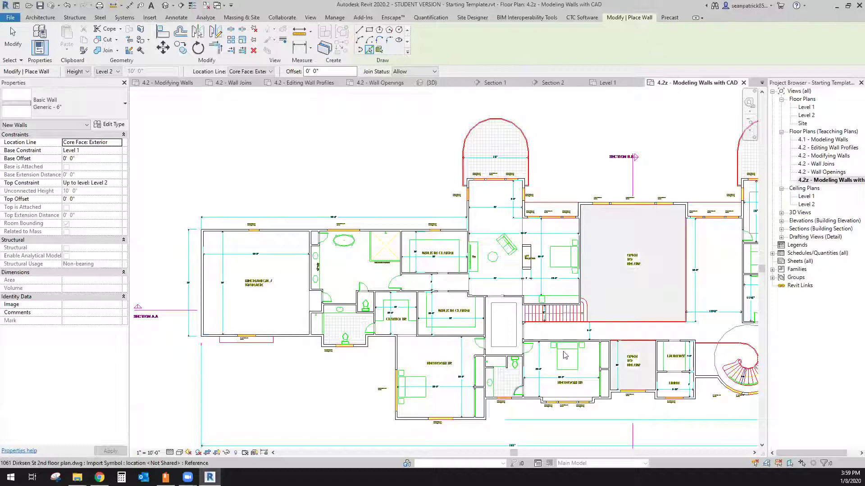
Try placing walls with the Core Face: Exterior location line by picking the west wall's CAD lines at the Mechanical / Storage room
scroll(228, 337, up, 8)
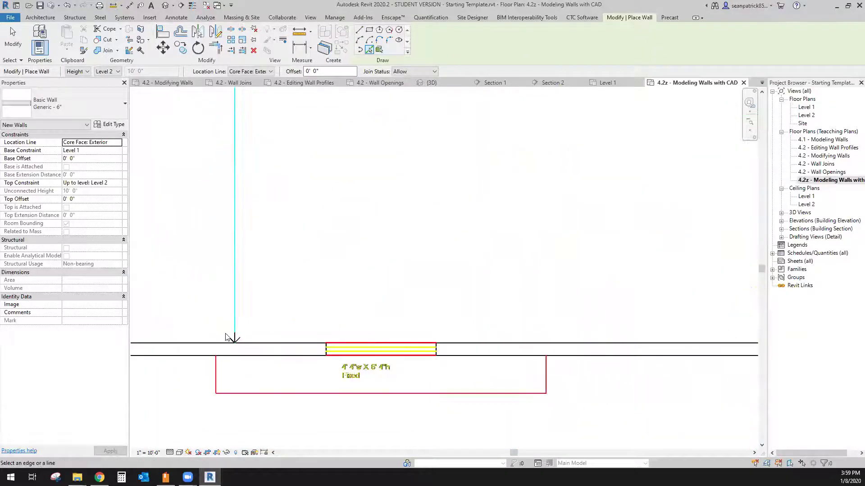
scroll(227, 337, down, 6)
scroll(252, 316, up, 2)
middle_drag(251, 284, 319, 298)
scroll(315, 329, down, 1)
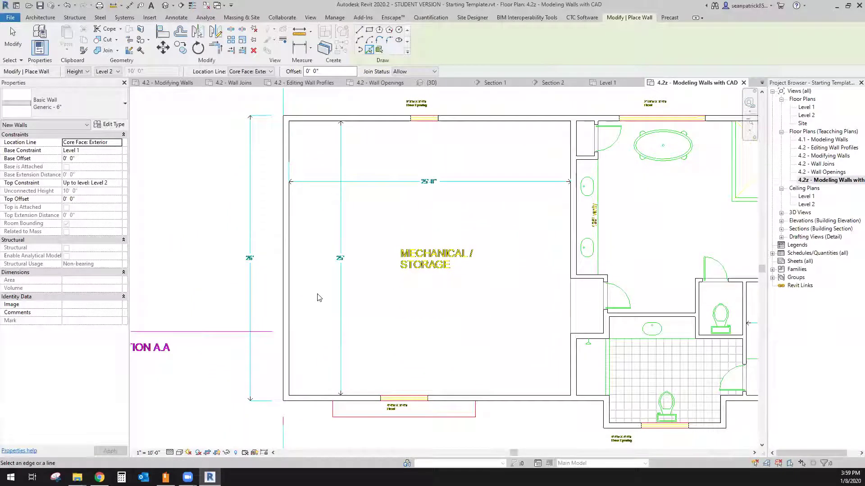
click(290, 310)
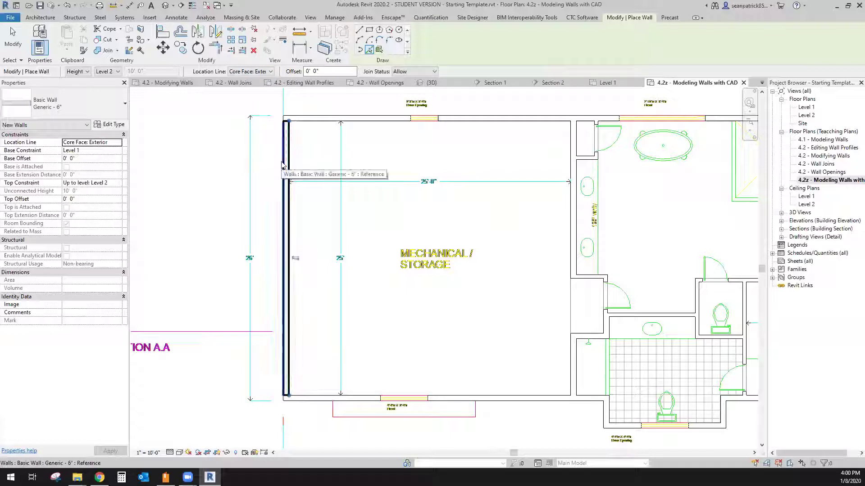
key(ctrl+z)
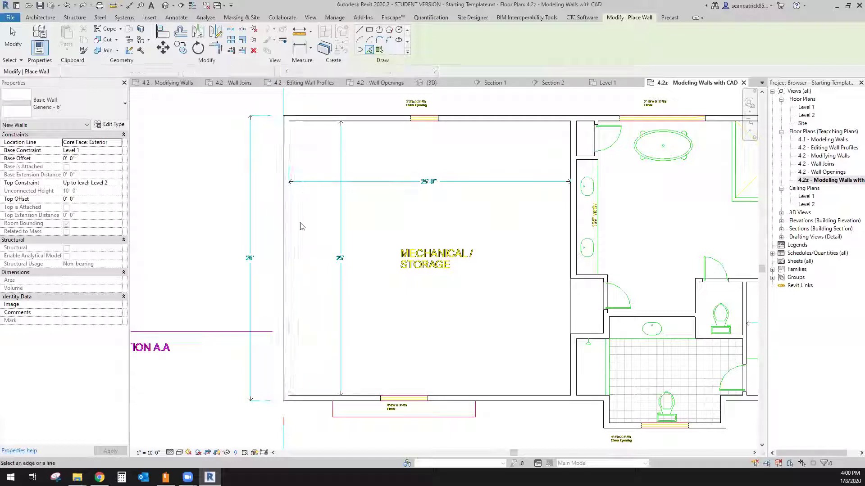
click(282, 238)
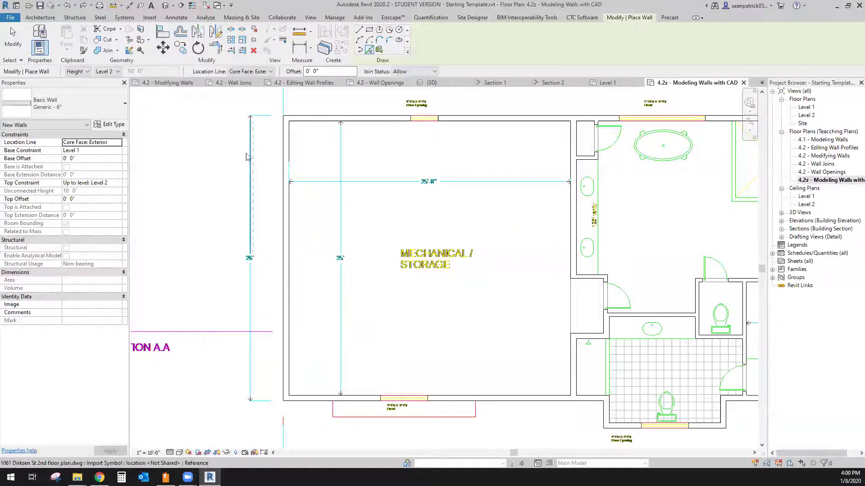
Set the location line to Core Face: Interior and place a wall along the inner CAD line of the Mechanical / Storage room's west wall
click(261, 72)
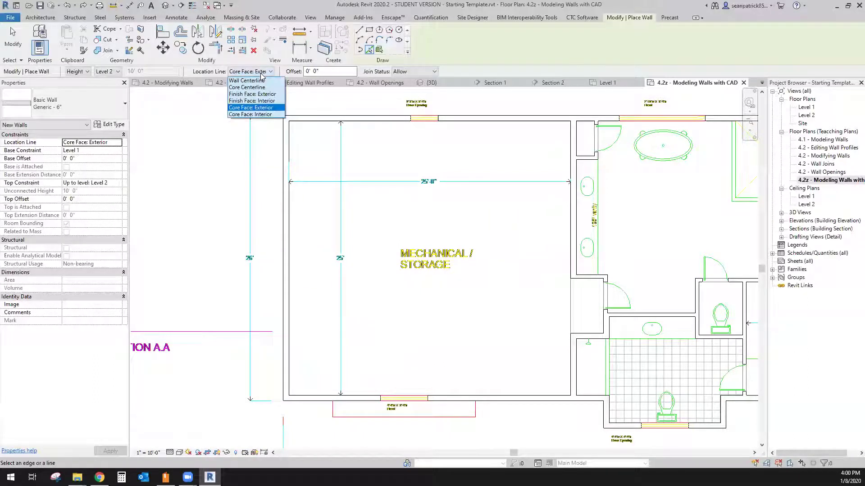
click(269, 114)
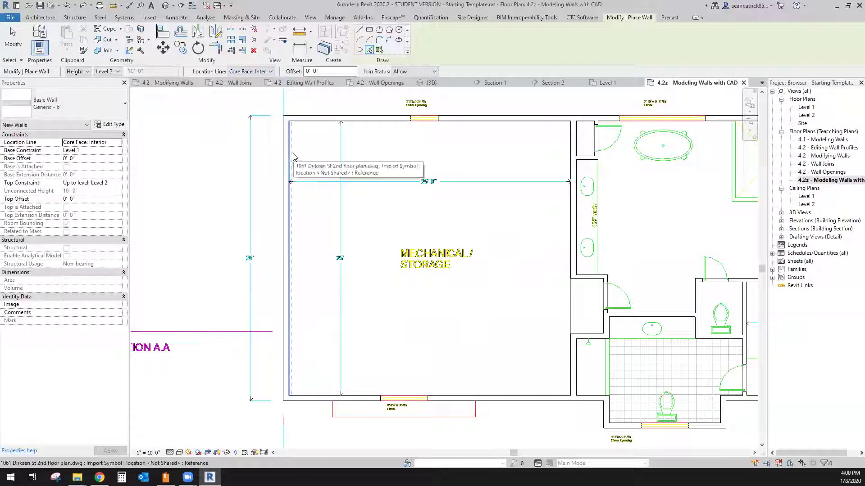
scroll(288, 153, up, 1)
scroll(288, 152, up, 2)
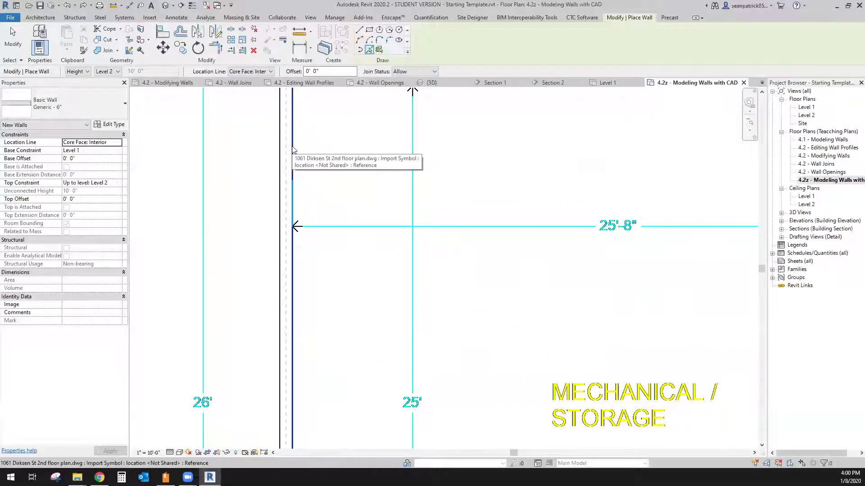
click(292, 150)
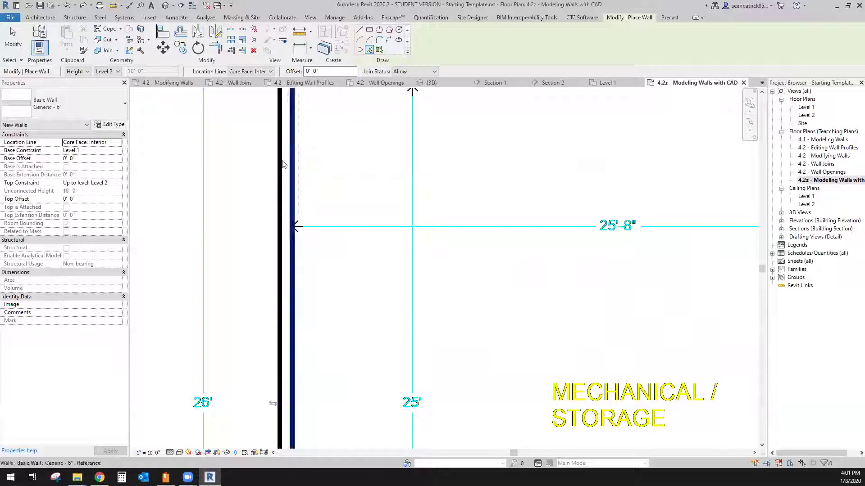
scroll(217, 305, down, 3)
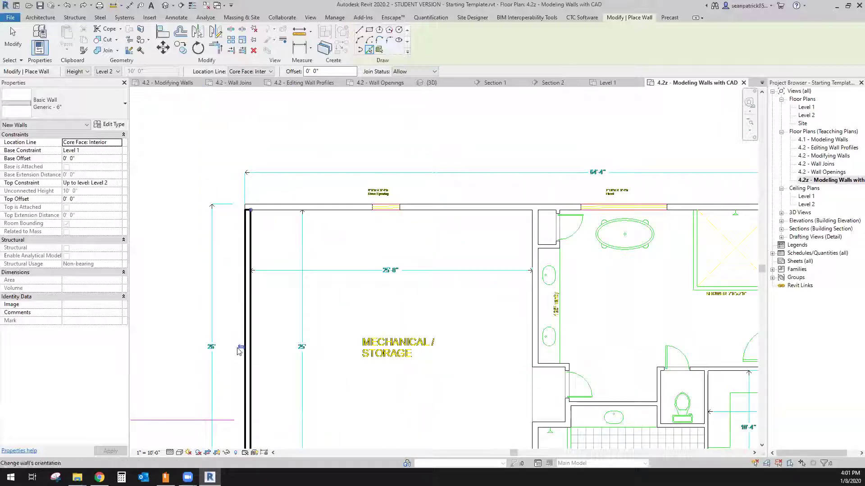
middle_drag(239, 351, 226, 287)
scroll(237, 329, down, 2)
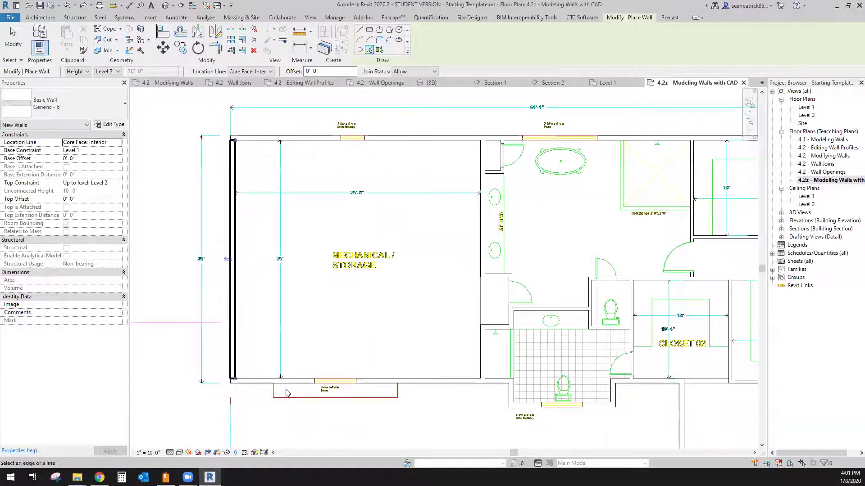
Place walls along the inner CAD lines of the Mechanical / Storage room's south wall, west of its window, and the adjoining bathroom's short west return
scroll(287, 393, up, 2)
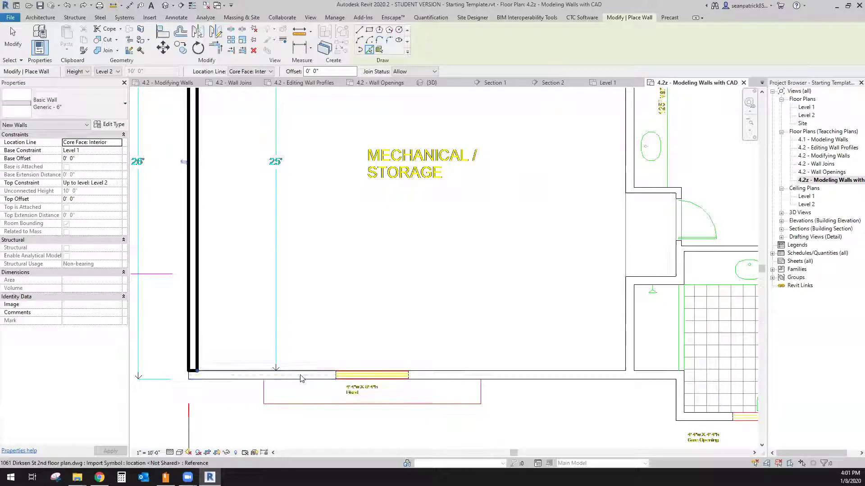
click(302, 372)
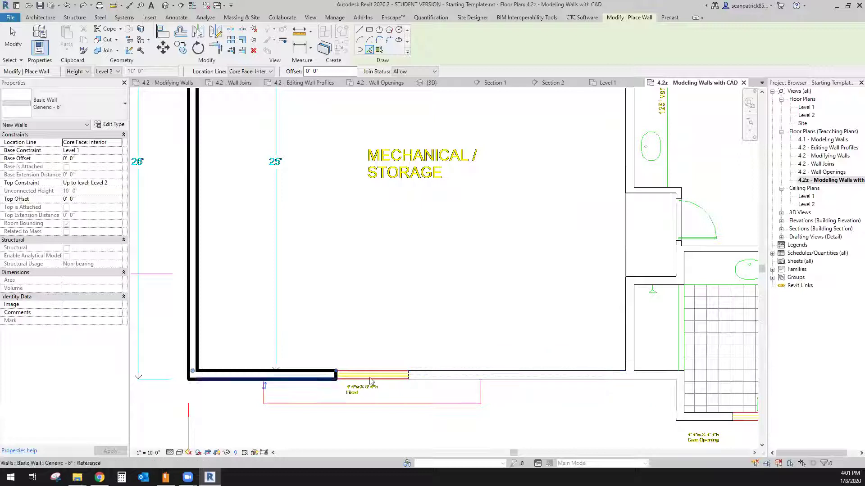
click(684, 404)
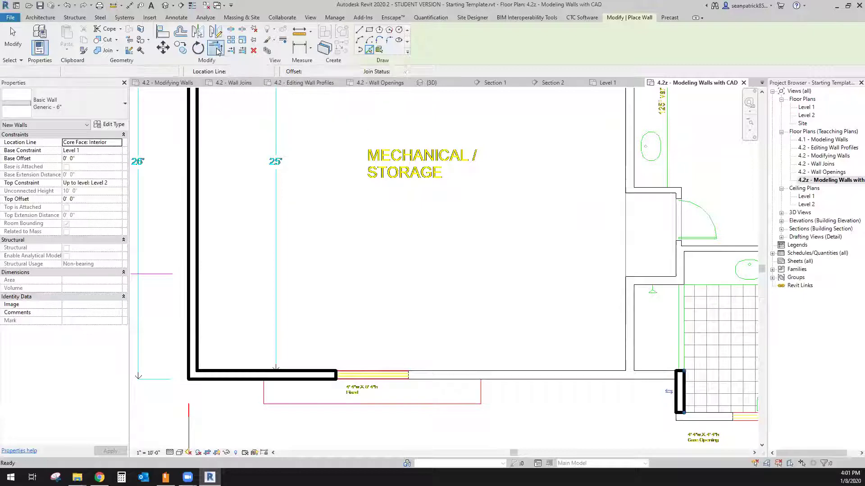
Trim/extend the south wall and the short bathroom return wall to a corner, closing the window gap
key(Escape)
key(Escape)
key(t)
key(r)
click(680, 401)
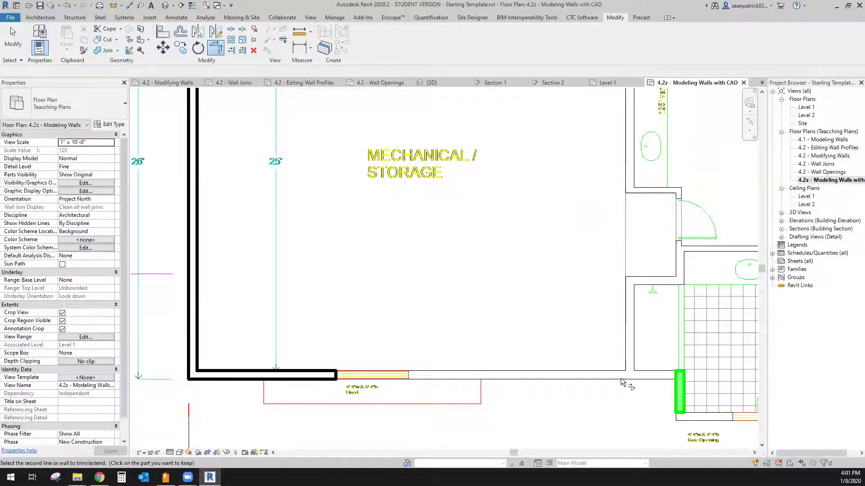
click(292, 377)
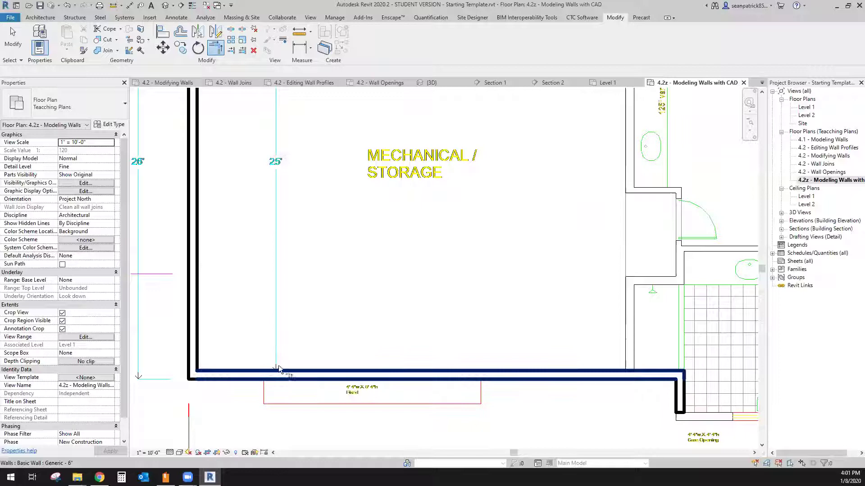
scroll(284, 354, down, 1)
key(Escape)
Select the extended south wall to check it, and examine the adjoining bathroom walls and window opening in the CAD plan
click(491, 371)
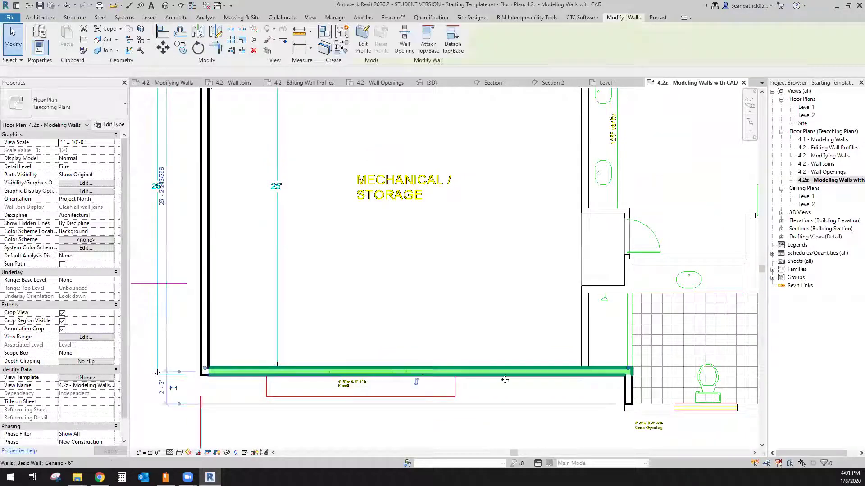
scroll(501, 400, down, 1)
middle_drag(501, 401, 419, 375)
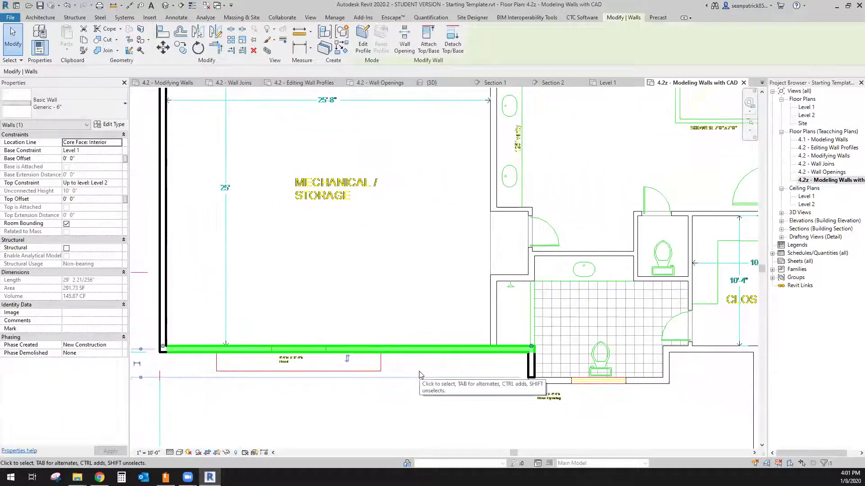
click(419, 375)
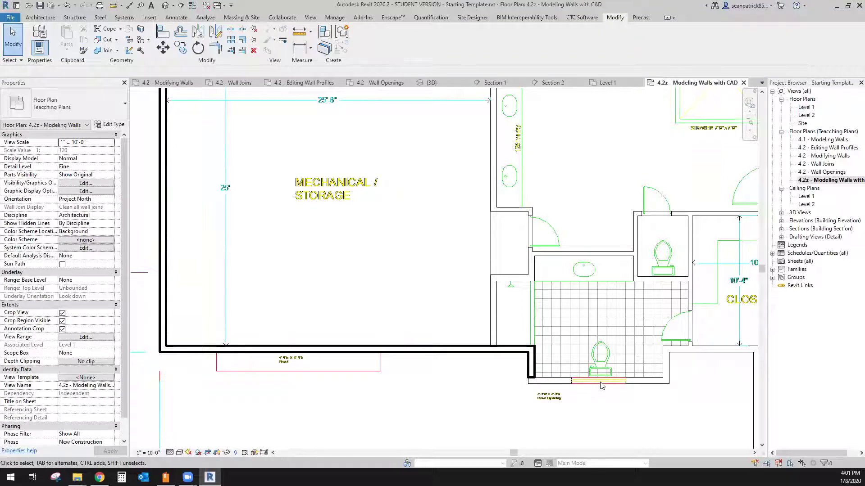
scroll(602, 388, up, 2)
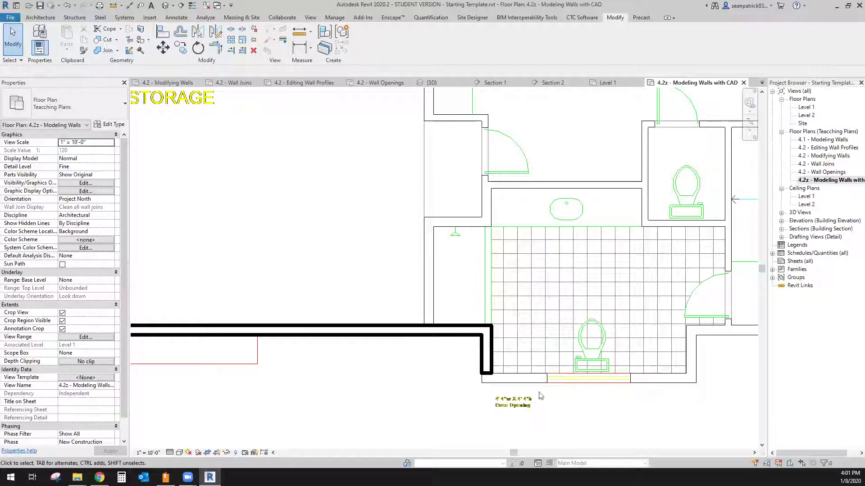
scroll(482, 395, down, 1)
middle_drag(483, 396, 424, 395)
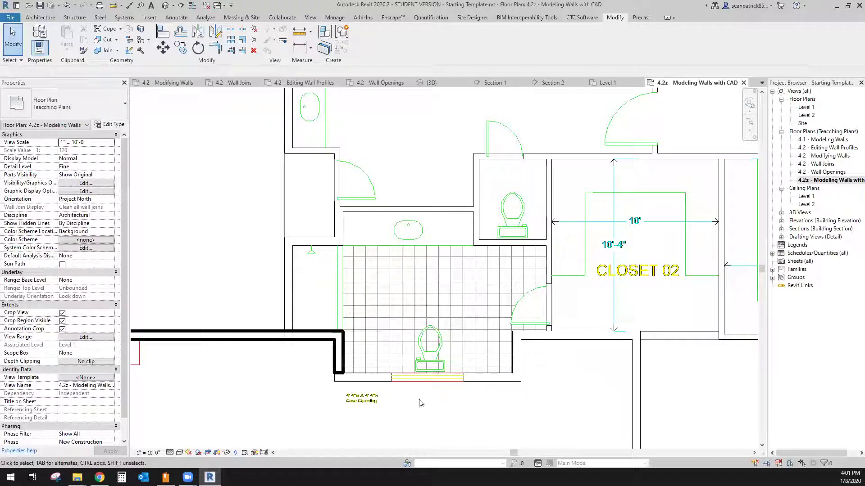
scroll(468, 399, down, 4)
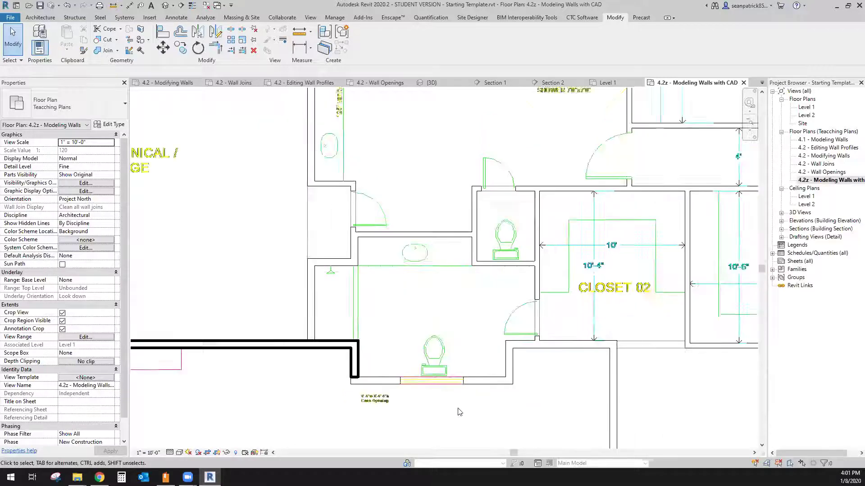
scroll(454, 361, down, 3)
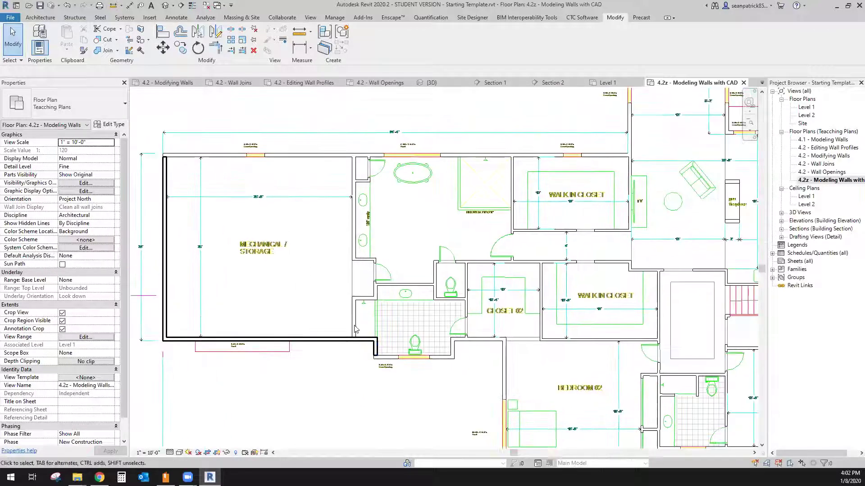
Add an aligned dimension west of the building from the north wall's outer CAD line to the south wall's outer face
click(300, 46)
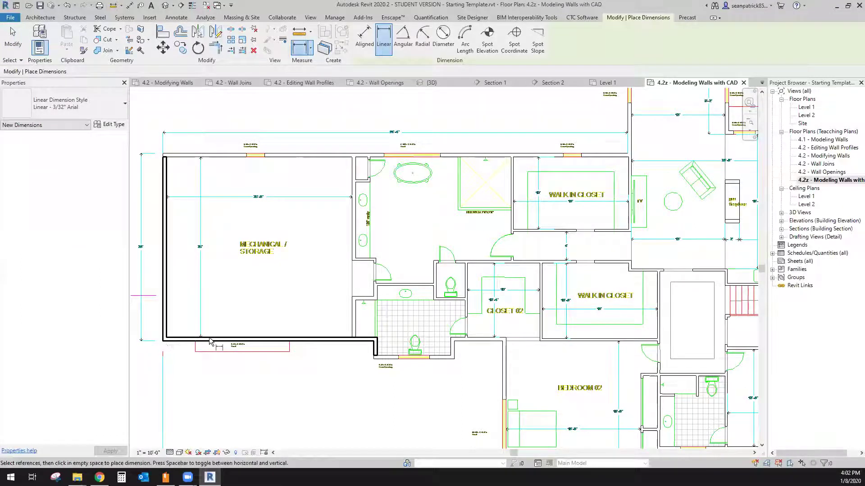
scroll(270, 189, up, 2)
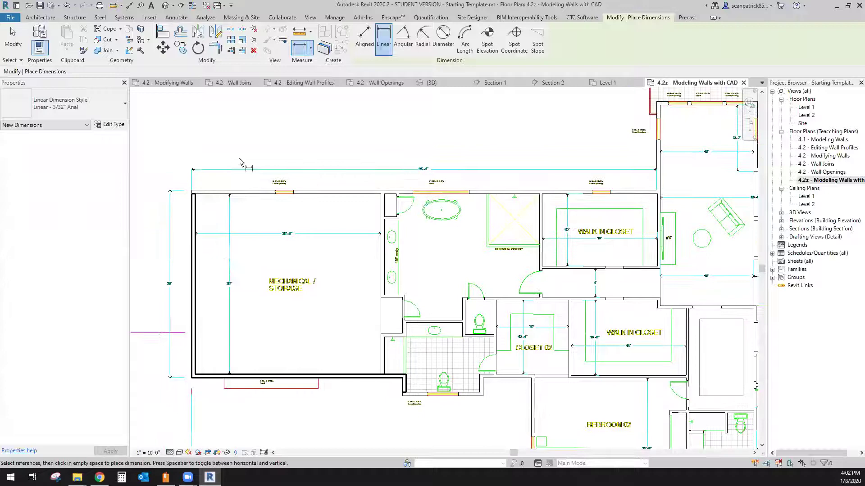
key(d)
key(i)
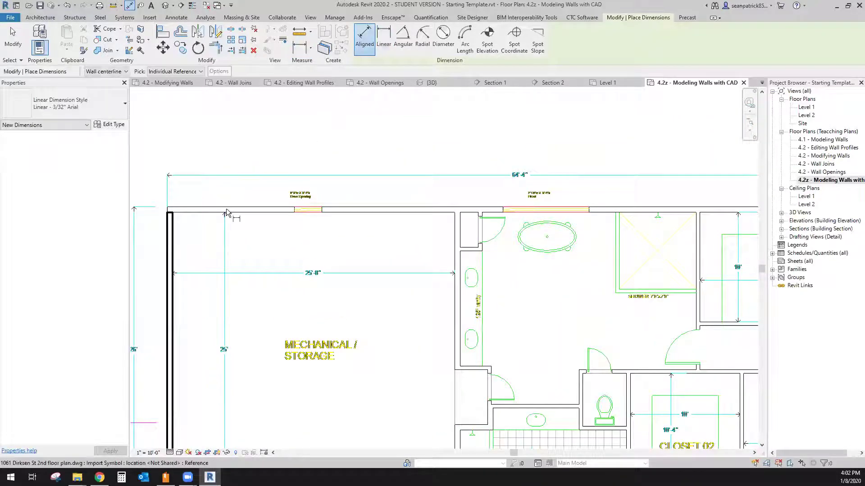
click(226, 213)
scroll(222, 270, down, 2)
scroll(221, 333, up, 2)
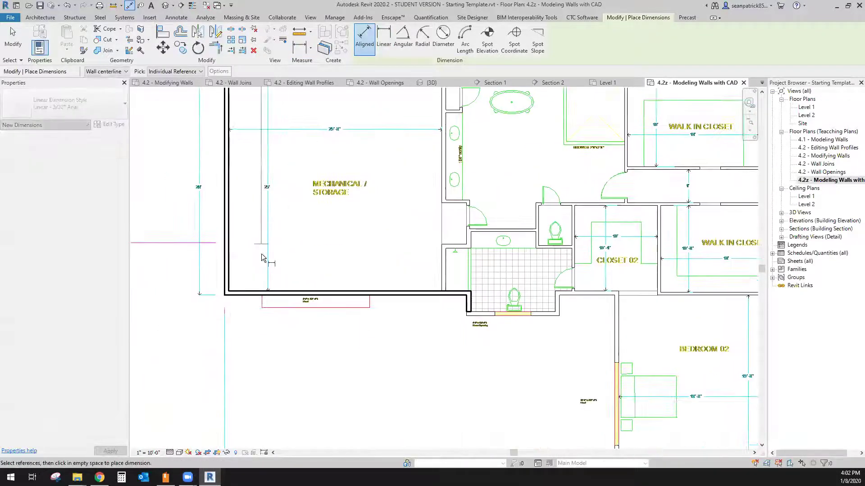
middle_drag(261, 368, 266, 305)
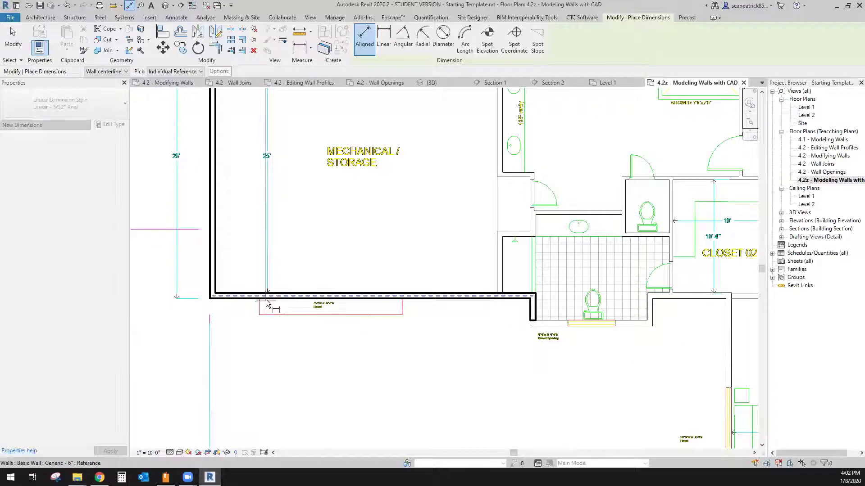
click(265, 305)
middle_drag(212, 304, 242, 401)
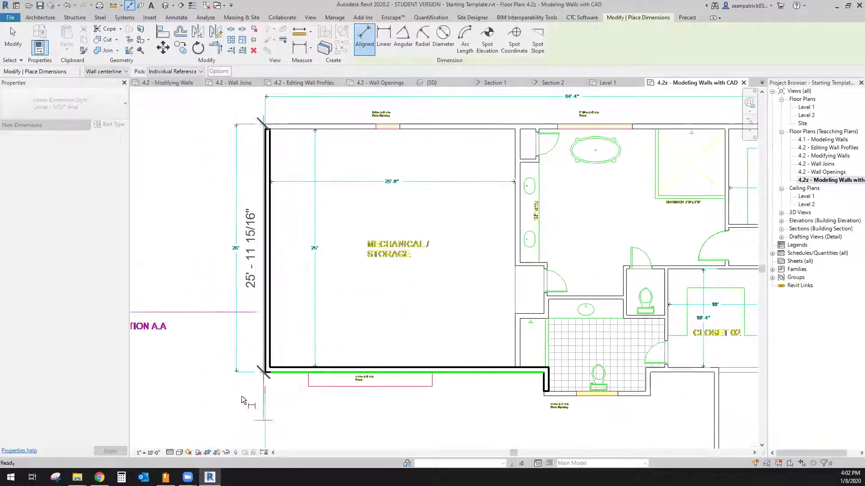
click(209, 356)
key(Escape)
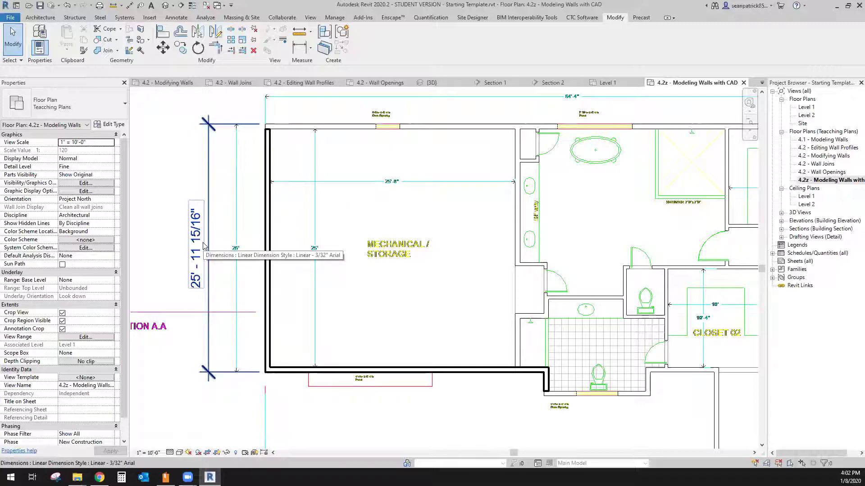
Measure the hatched south wall's thickness near the southwest corner of the 1st floor CAD plan with an aligned dimension, without placing it
scroll(252, 284, down, 4)
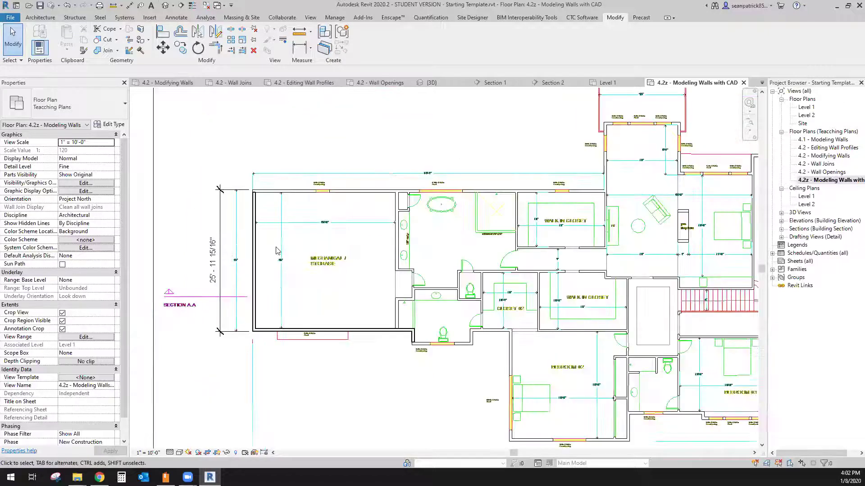
scroll(280, 310, down, 3)
middle_drag(281, 108, 302, 405)
scroll(344, 261, up, 3)
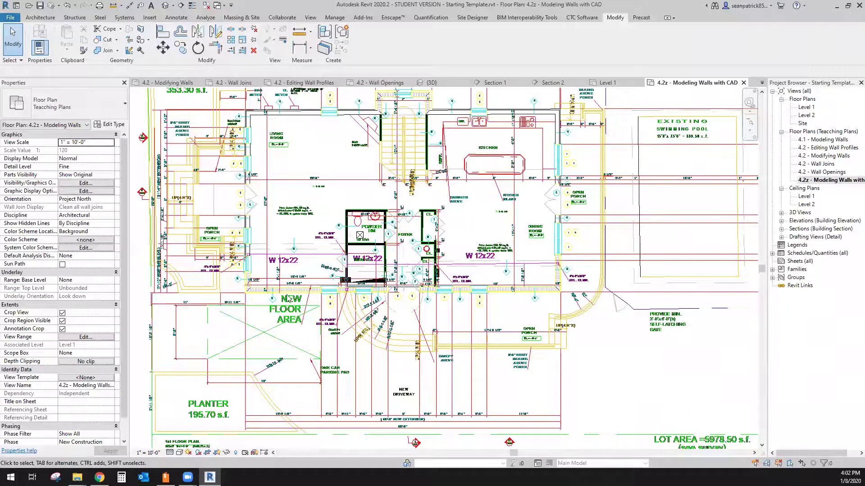
scroll(288, 299, up, 8)
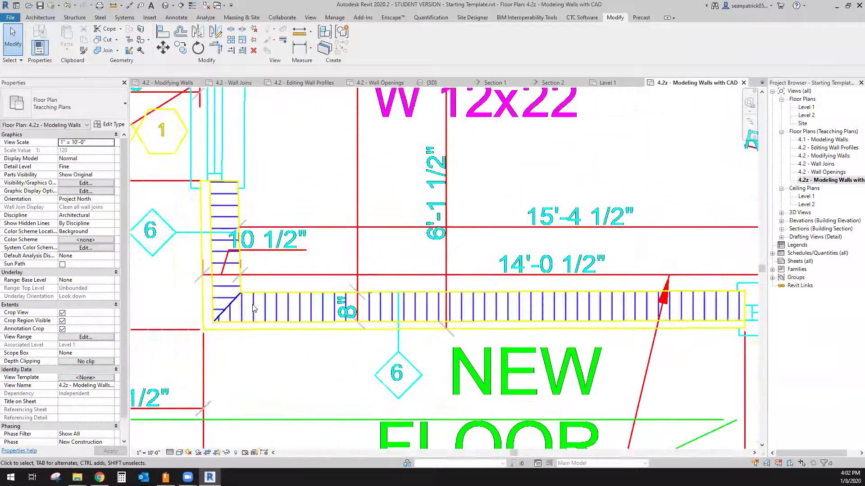
scroll(253, 309, up, 1)
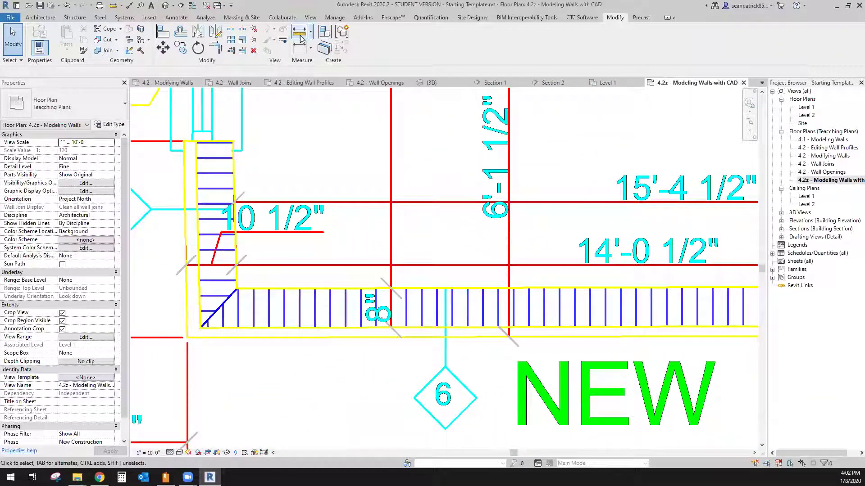
click(311, 48)
click(313, 65)
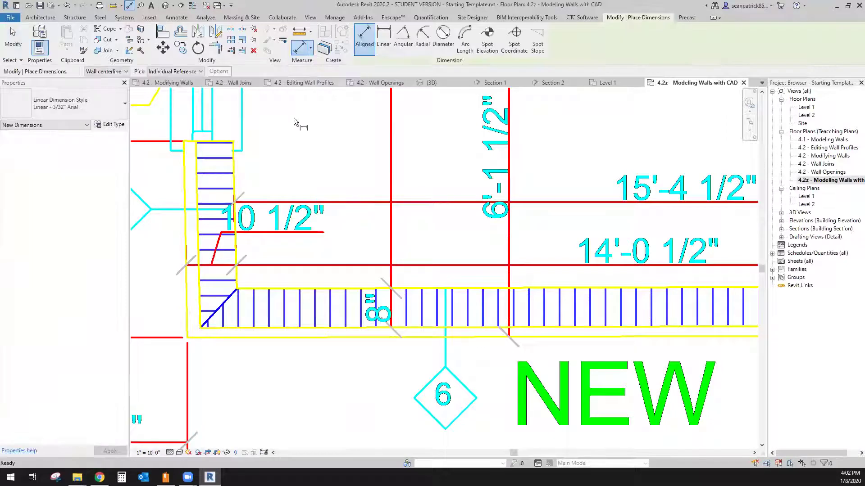
click(291, 298)
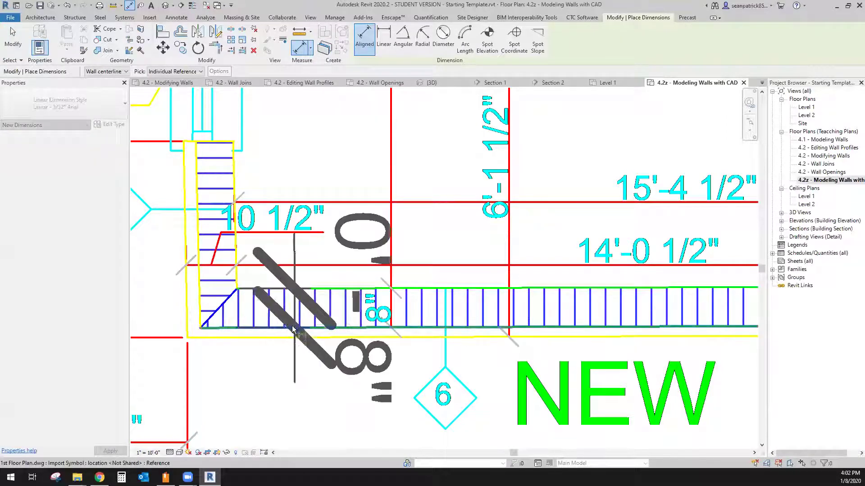
scroll(278, 355, down, 2)
scroll(269, 372, up, 2)
key(Escape)
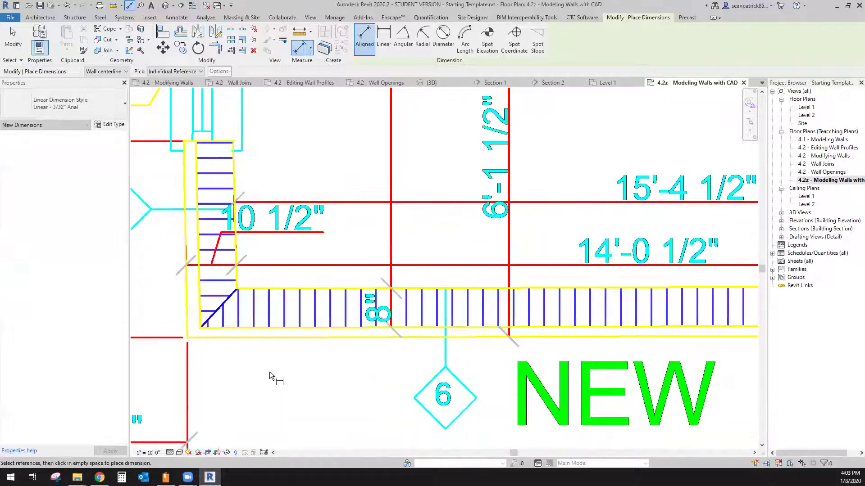
Place a Generic - 8" architectural wall with Pick Lines along the outer line of the hatched south wall at the southwest corner
click(47, 18)
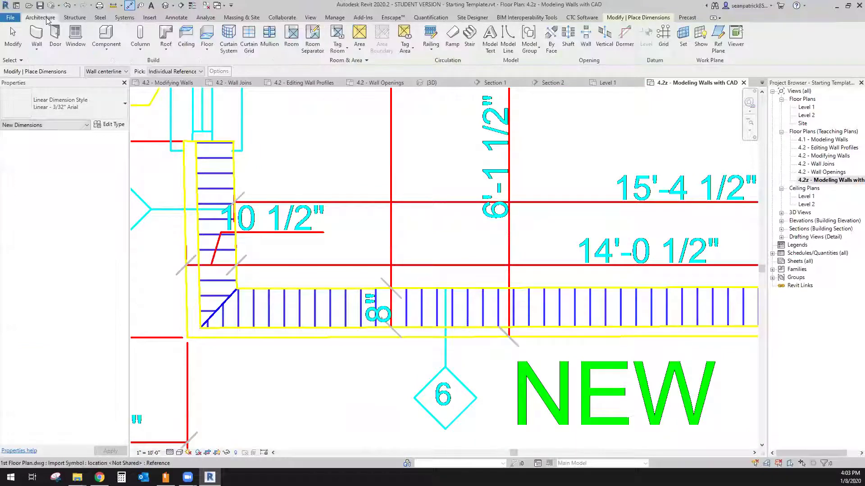
click(37, 46)
click(51, 68)
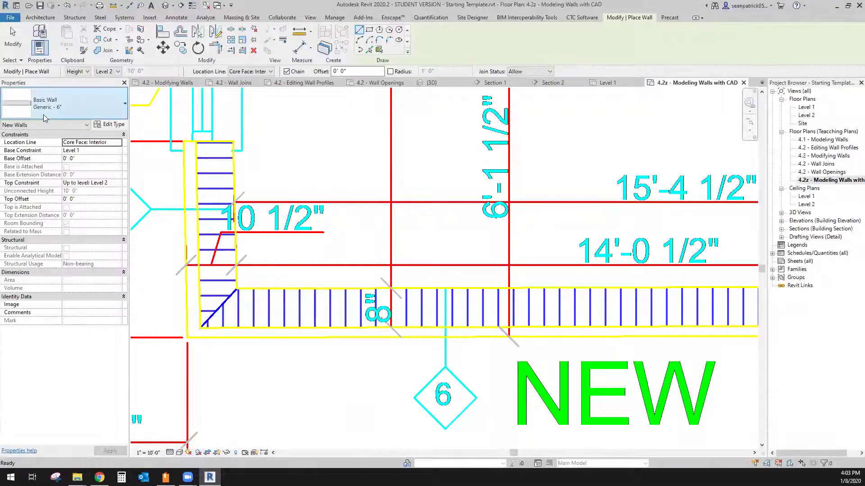
click(68, 104)
click(43, 188)
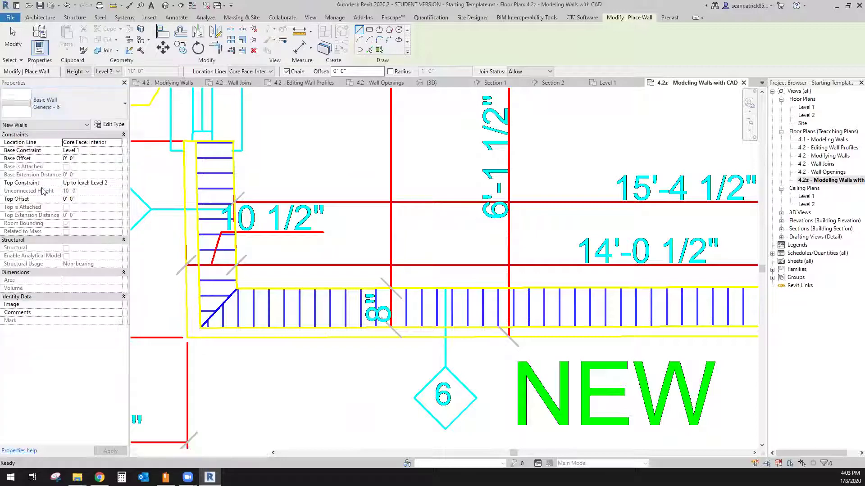
click(369, 50)
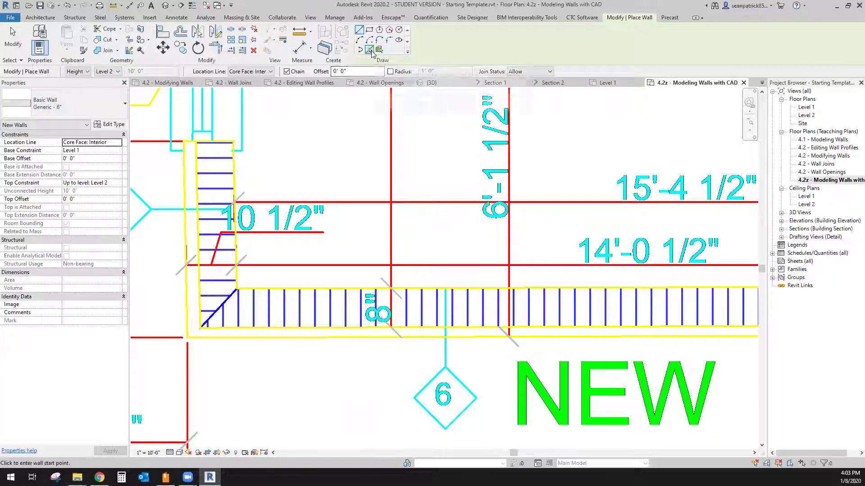
click(297, 329)
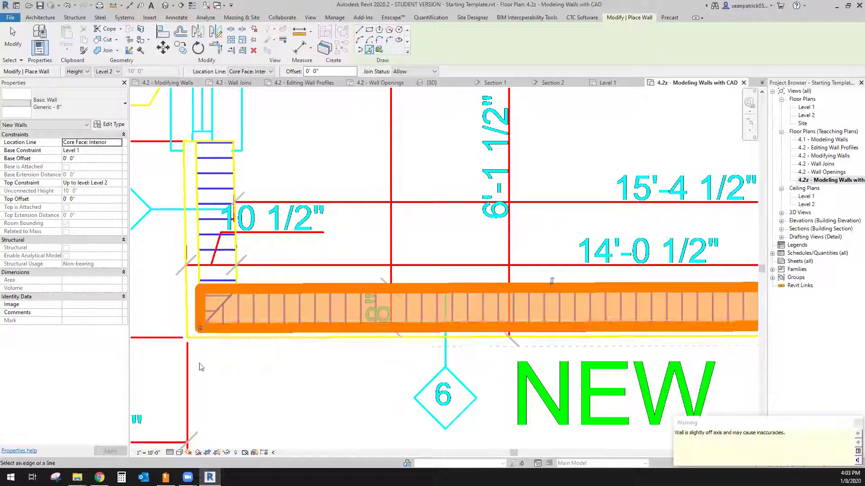
Place a Generic - 8" wall along the inner CAD line of the hatched west wall at the southwest corner
scroll(216, 347, down, 4)
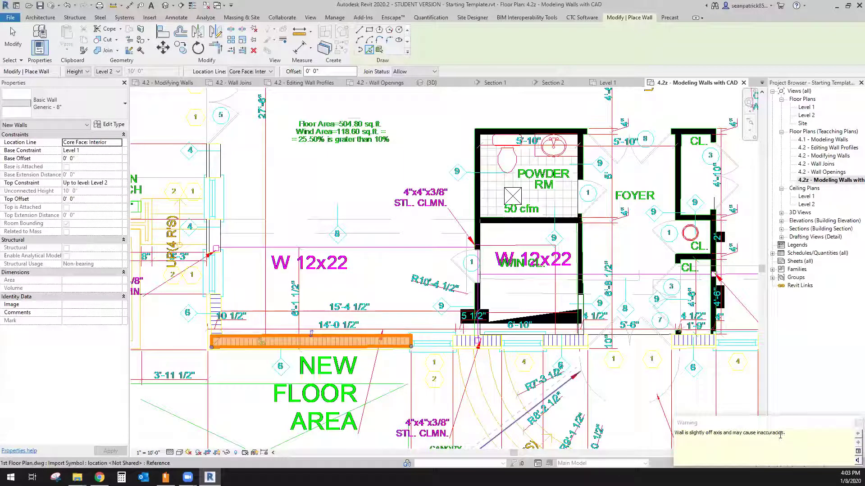
scroll(383, 316, down, 2)
middle_drag(387, 335, 320, 336)
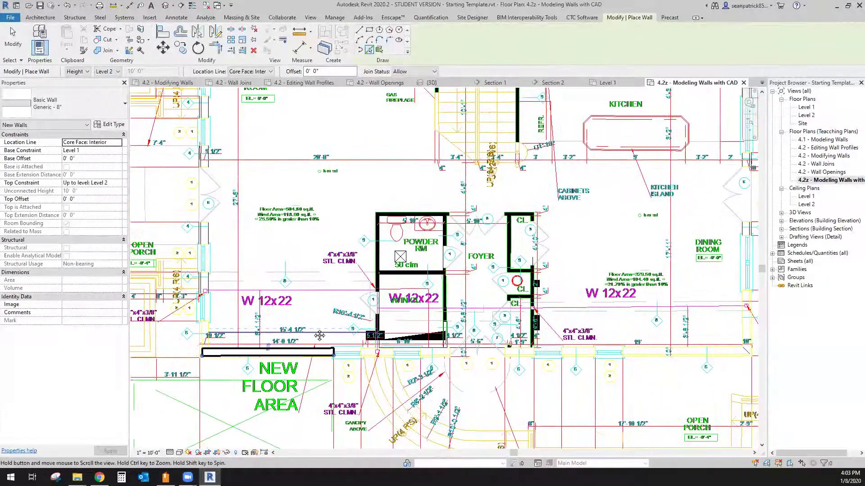
scroll(207, 344, up, 8)
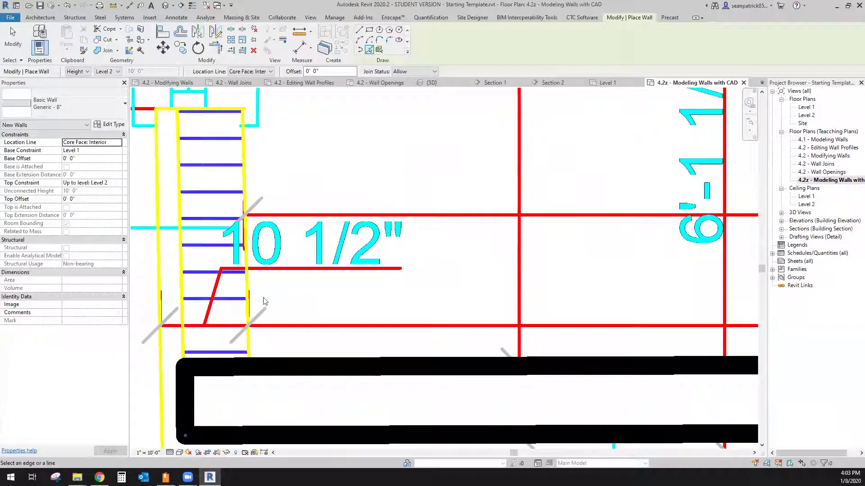
click(247, 302)
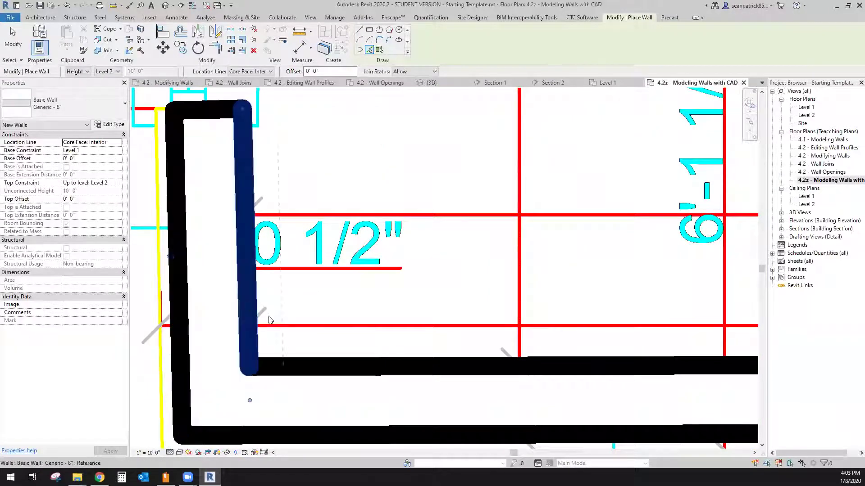
Measure the angle between the west and south walls at the southwest corner with an angular dimension, and delete the dimension
scroll(269, 319, down, 4)
key(Escape)
key(Escape)
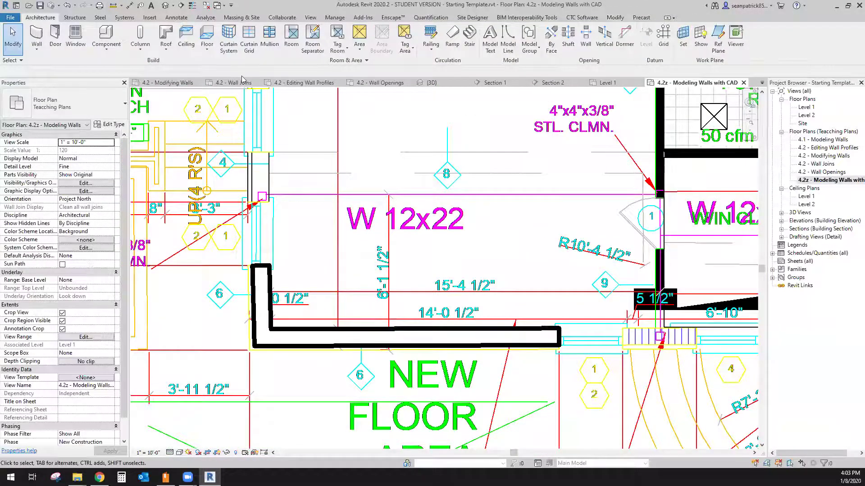
click(175, 18)
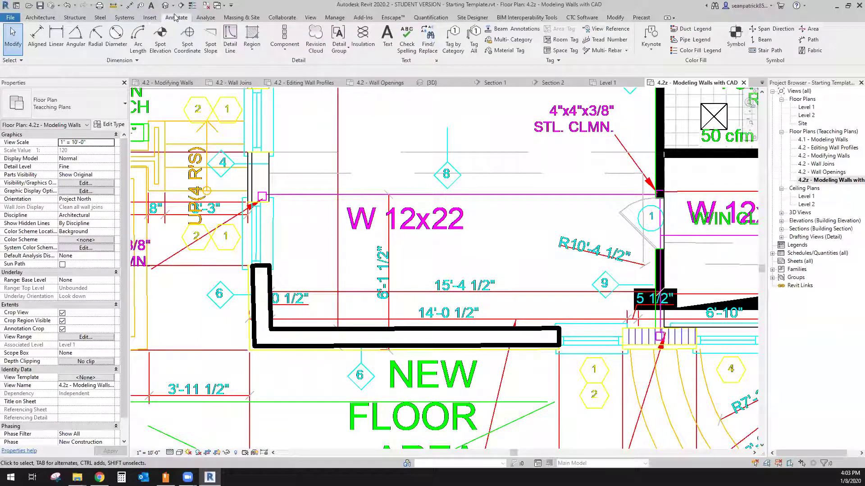
click(81, 50)
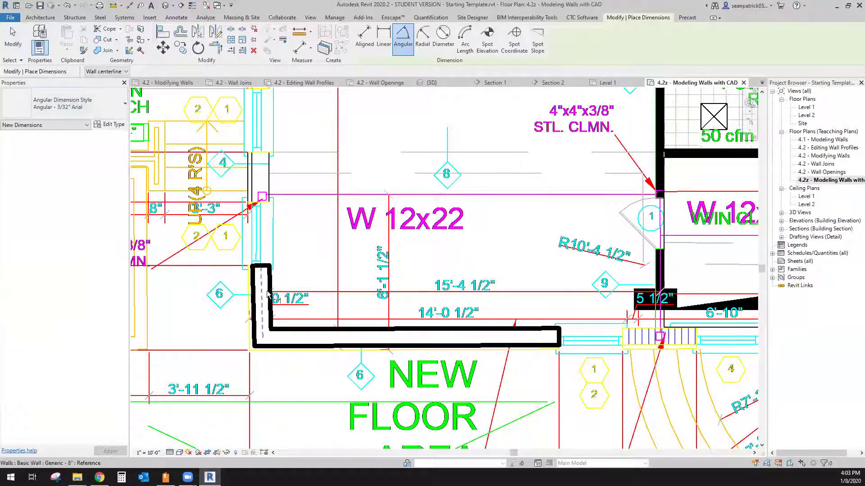
click(292, 318)
click(264, 293)
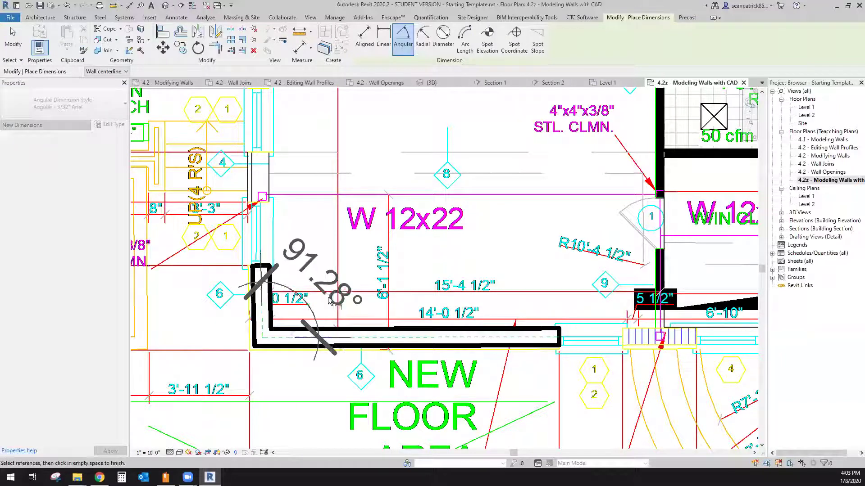
click(355, 264)
scroll(321, 263, down, 2)
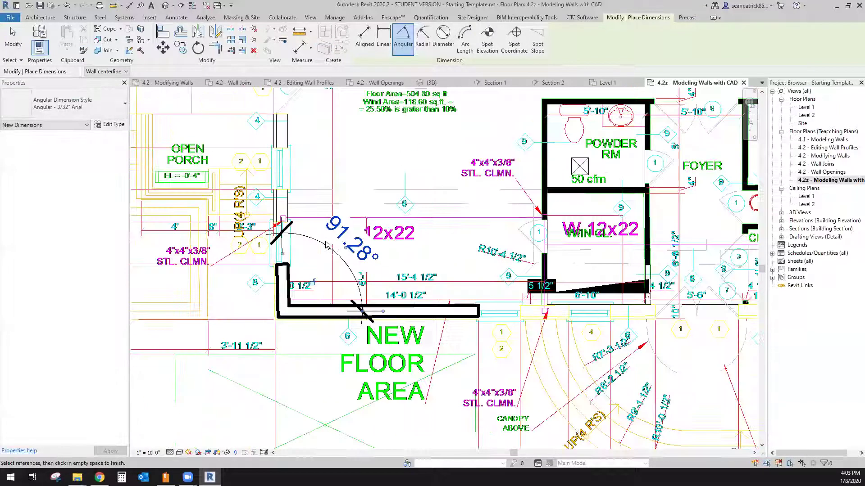
key(Escape)
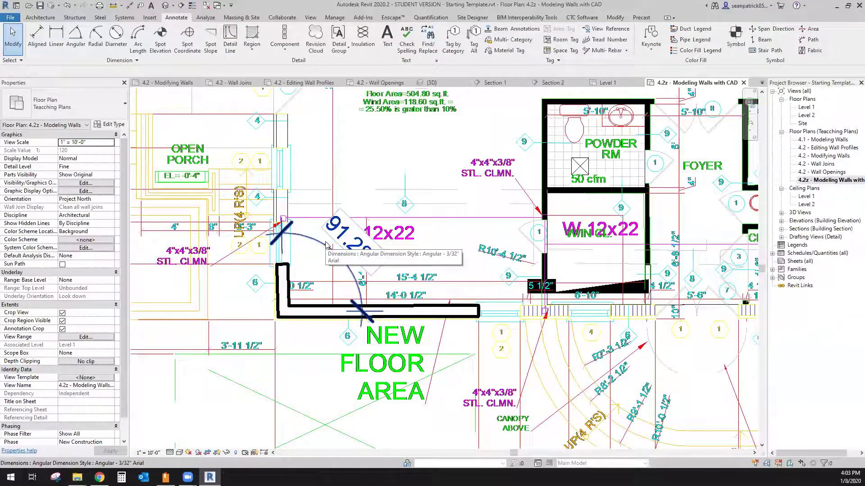
click(327, 246)
key(Delete)
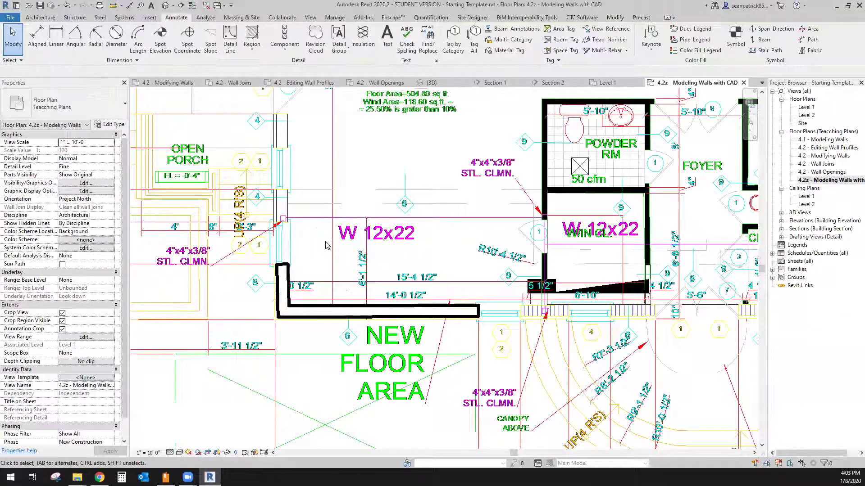
Delete the two Generic - 8" walls modeled at the southwest corner of the 1st floor plan
scroll(351, 188, down, 3)
scroll(351, 188, down, 2)
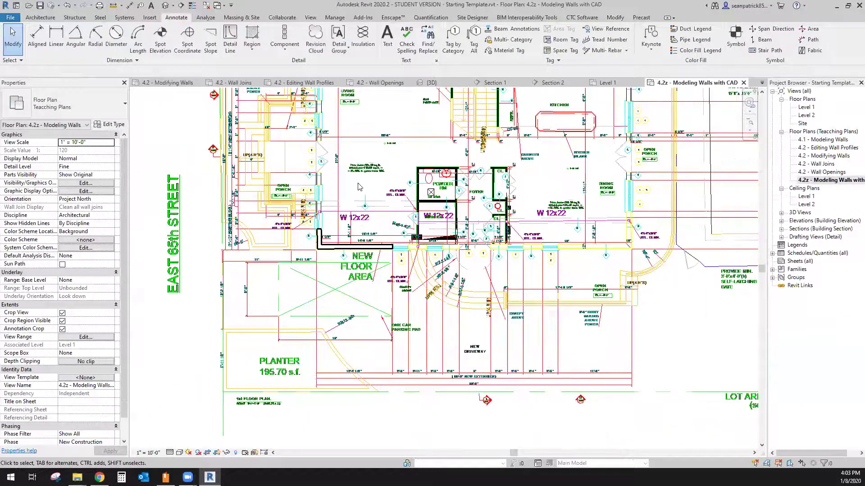
middle_drag(324, 229, 311, 256)
scroll(287, 283, down, 1)
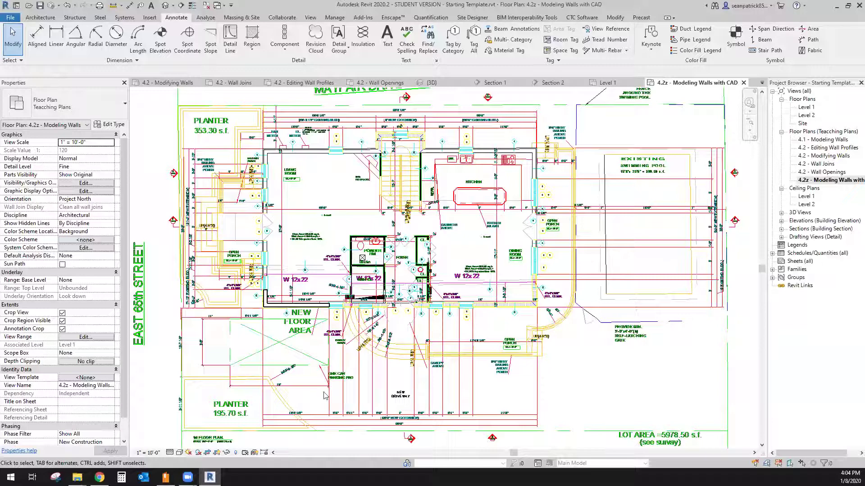
scroll(342, 419, up, 4)
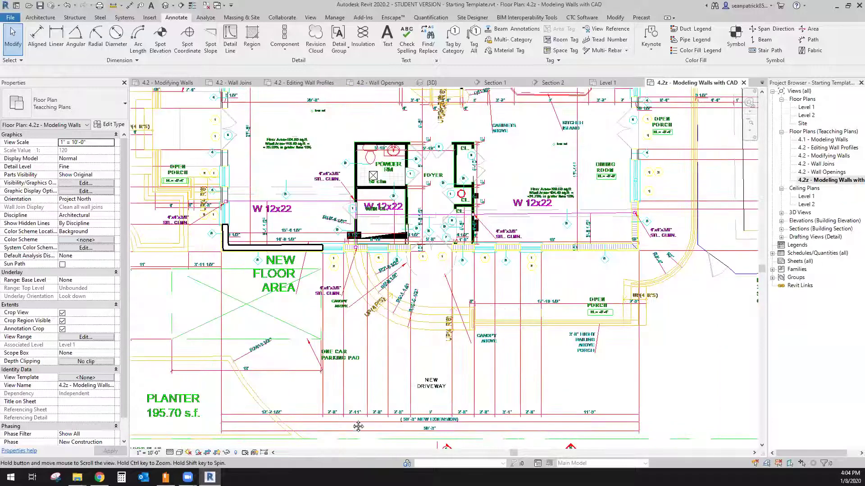
click(265, 206)
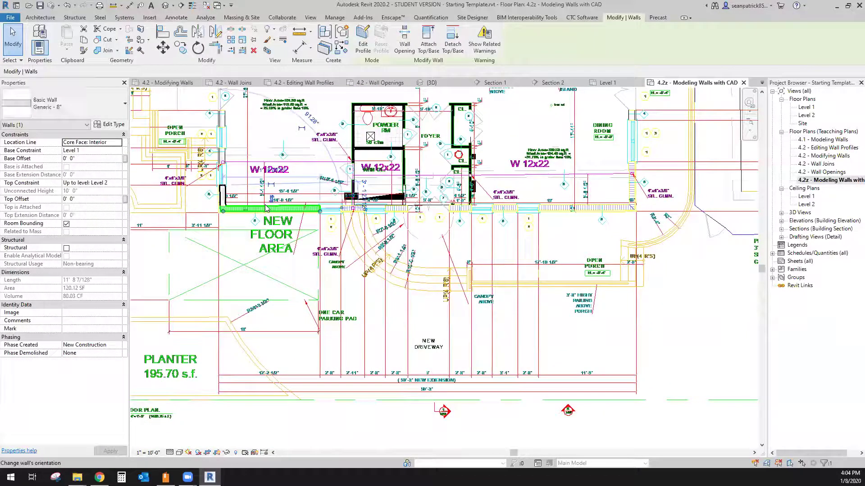
key(Escape)
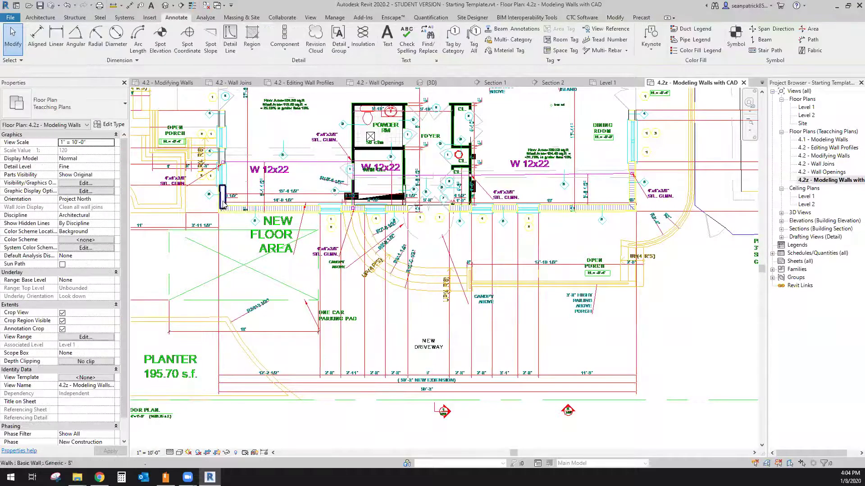
Draw a straight horizontal Generic - 8" wall along the hatched south wall, from its southwest corner endpoint to the southeast corner
click(36, 18)
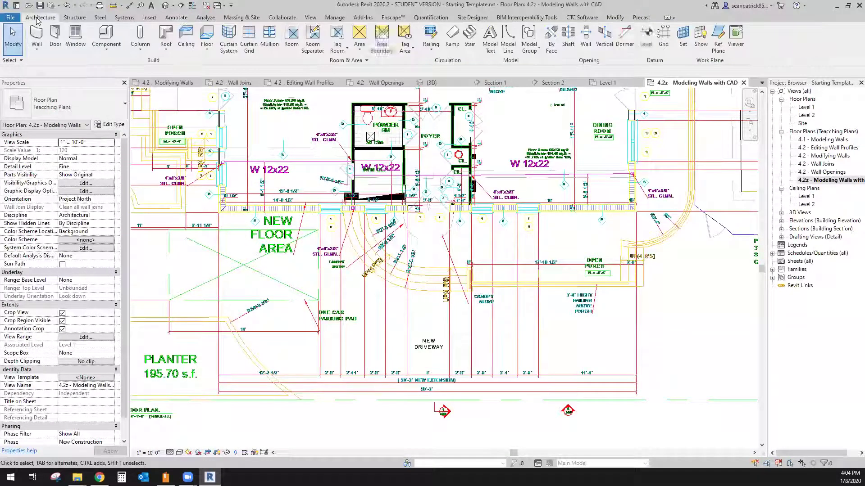
click(37, 33)
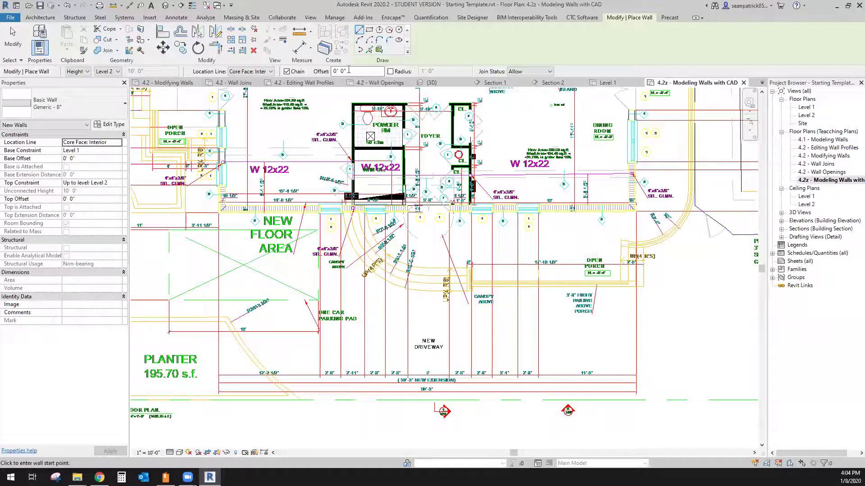
scroll(234, 149, up, 5)
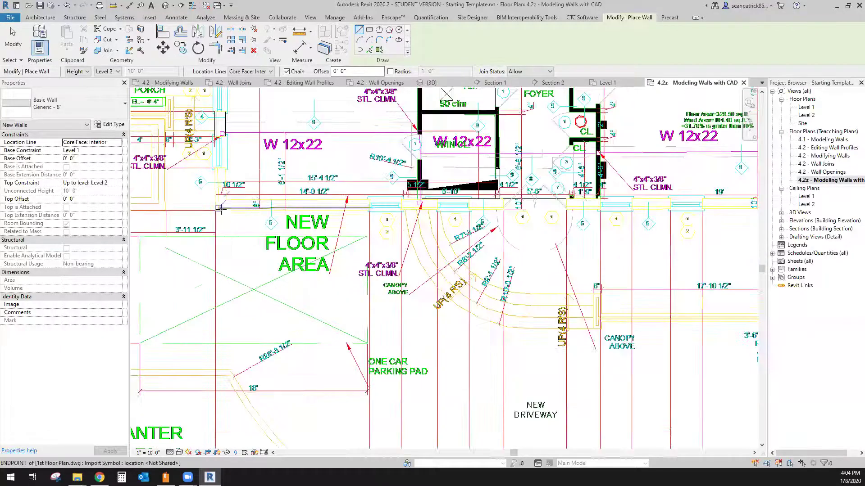
scroll(196, 305, up, 3)
click(185, 310)
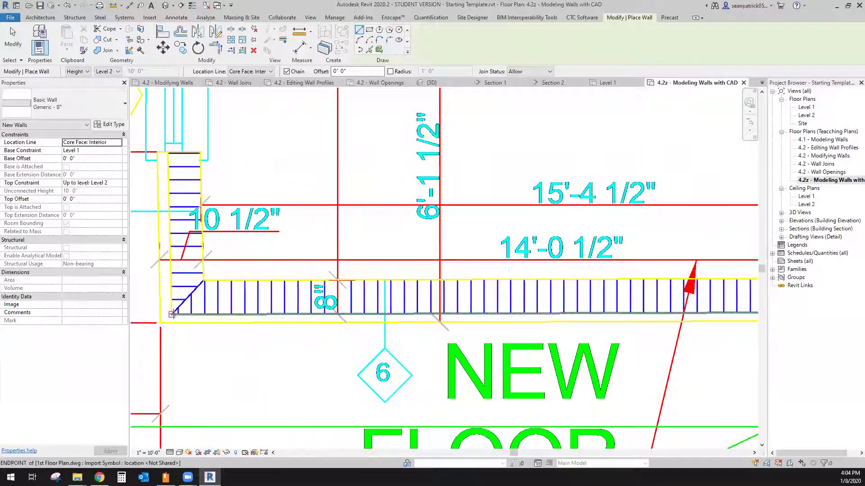
scroll(230, 329, down, 4)
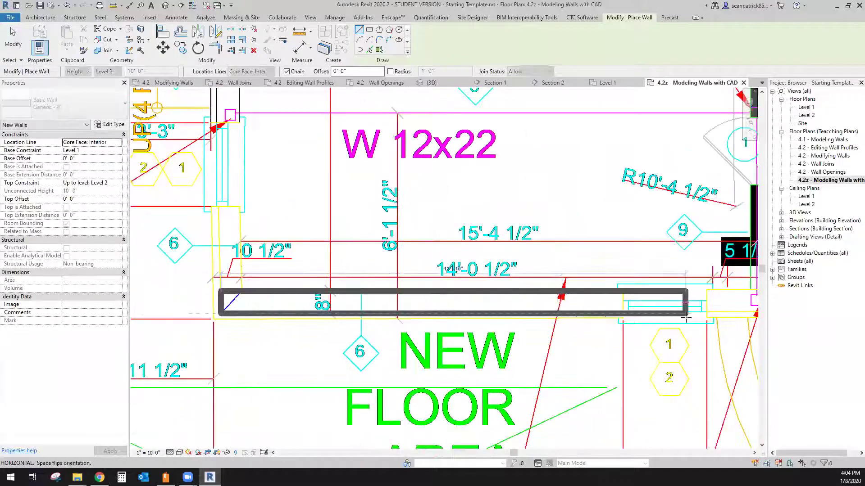
middle_drag(460, 330, 21, 321)
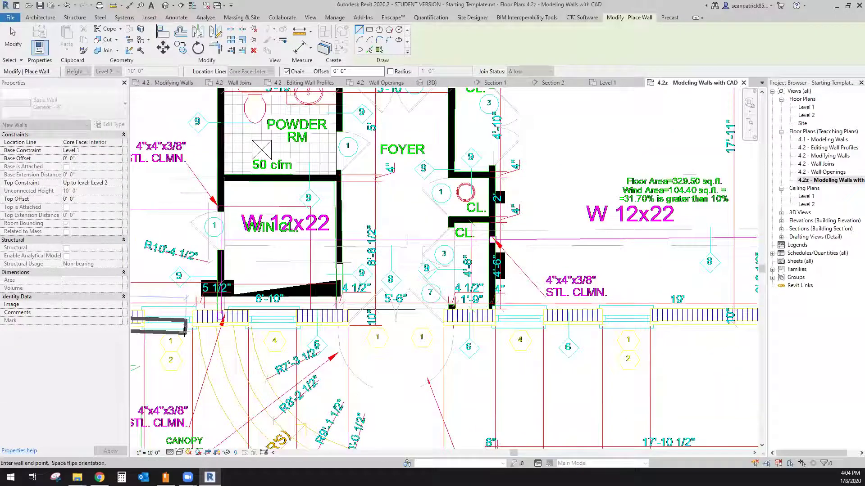
scroll(621, 322, down, 1)
middle_drag(621, 323, 181, 381)
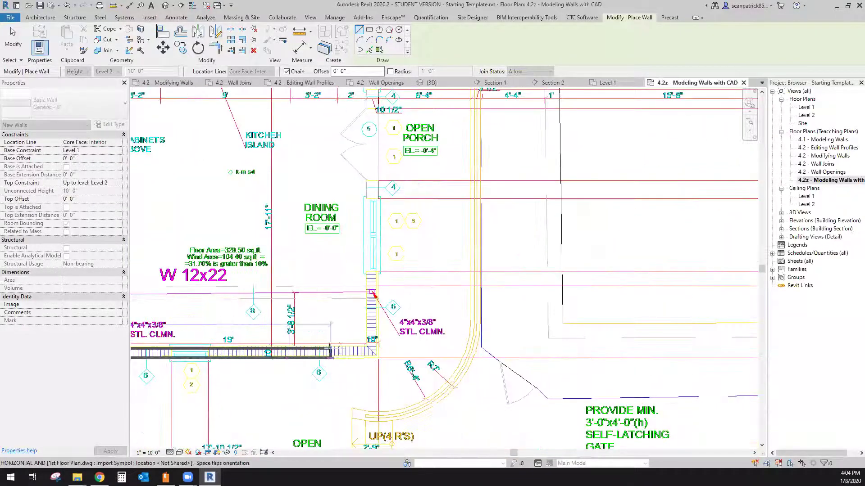
scroll(377, 356, up, 2)
scroll(377, 356, up, 2)
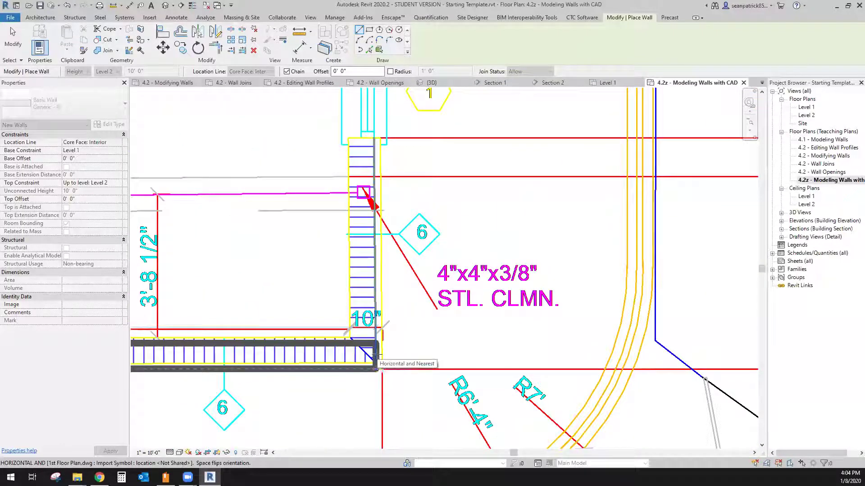
scroll(376, 358, up, 2)
scroll(370, 358, up, 2)
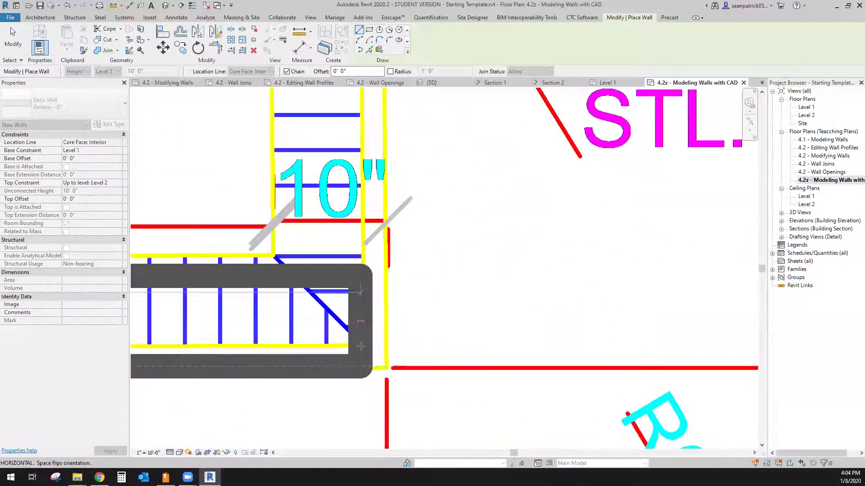
click(367, 298)
scroll(463, 333, down, 2)
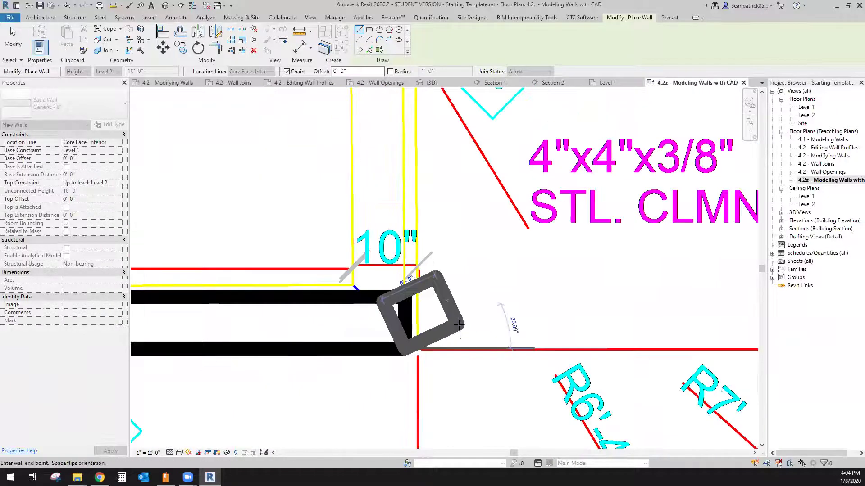
key(Escape)
scroll(419, 281, down, 1)
key(Escape)
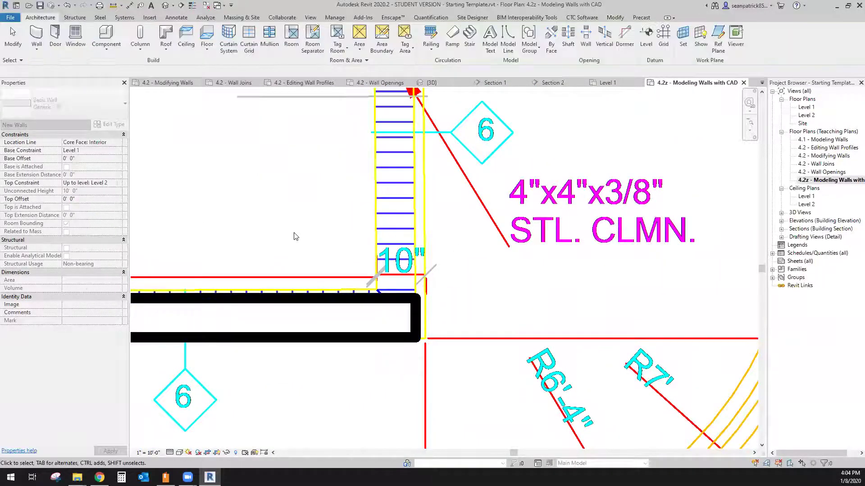
Turn on thin lines and set the view's visual style to wireframe to compare the new south wall with the CAD plan
click(193, 6)
scroll(311, 378, down, 1)
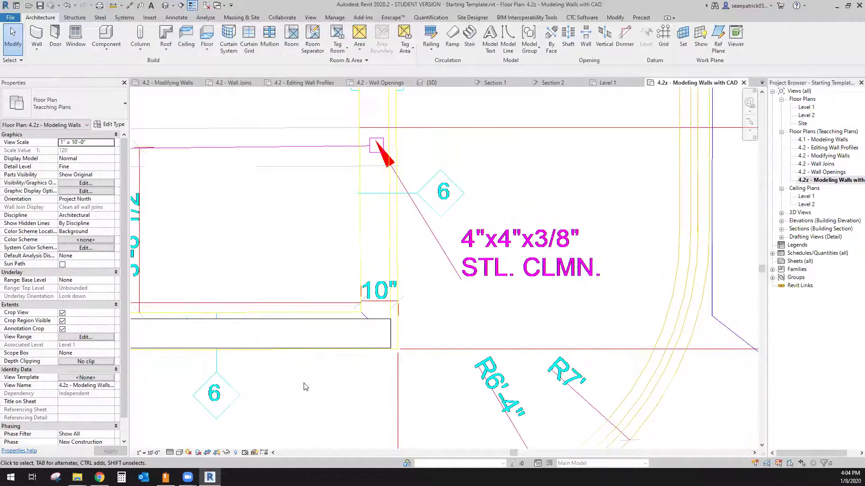
middle_drag(347, 342, 455, 360)
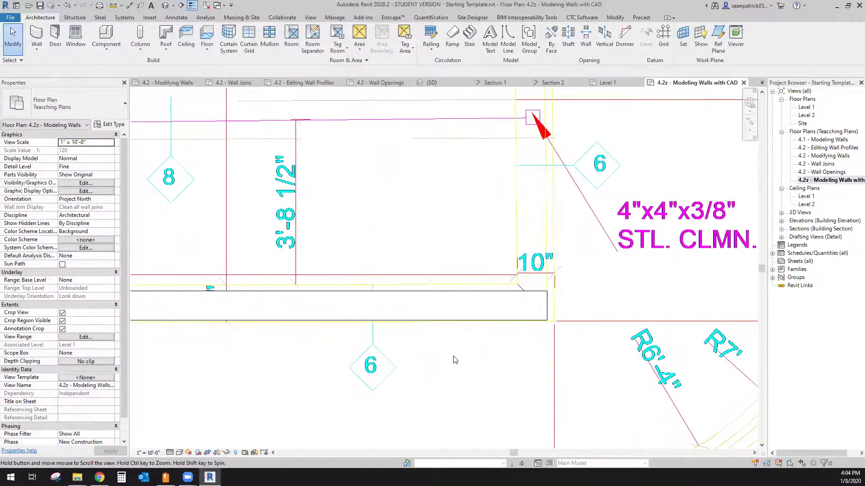
click(180, 452)
click(200, 401)
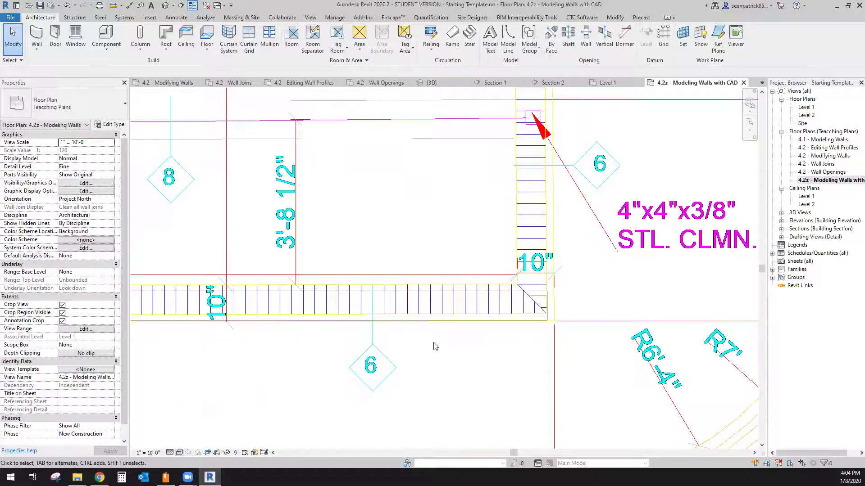
scroll(439, 347, down, 3)
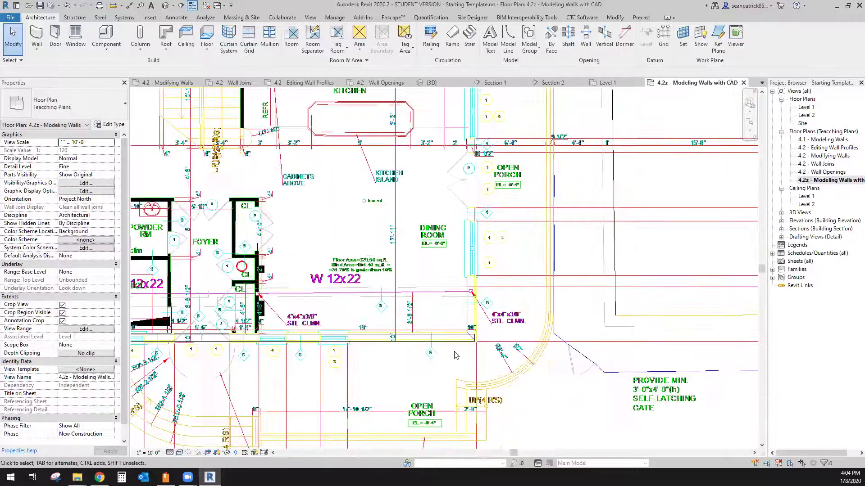
scroll(455, 355, down, 2)
middle_drag(203, 332, 312, 224)
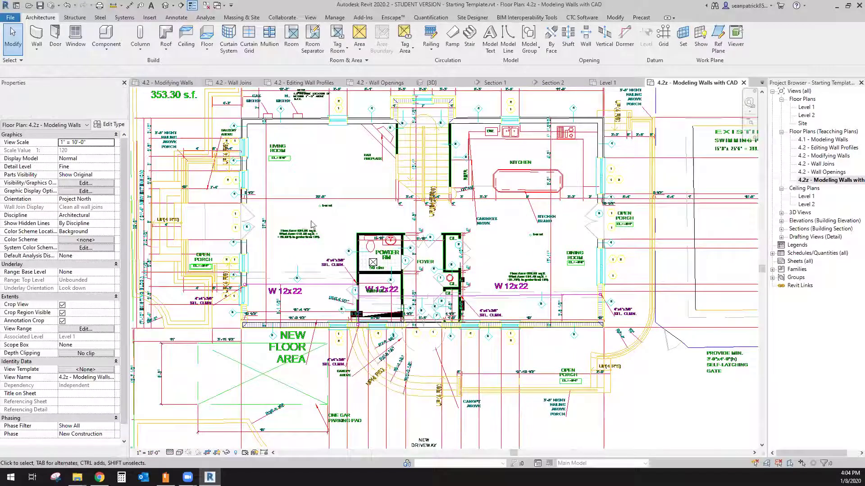
middle_click(379, 349)
middle_click(380, 349)
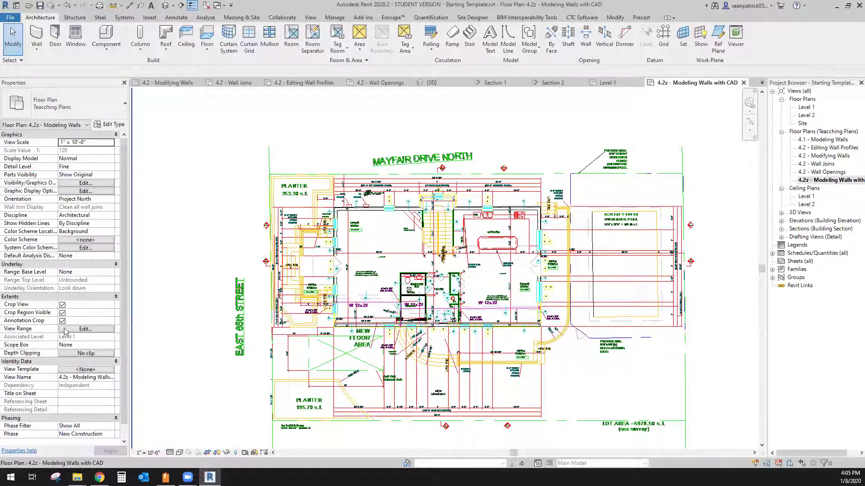
click(81, 183)
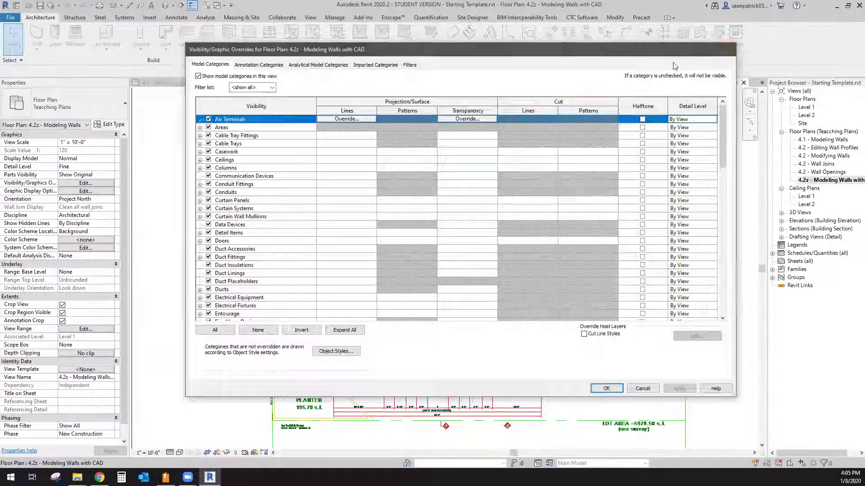
click(729, 48)
click(311, 18)
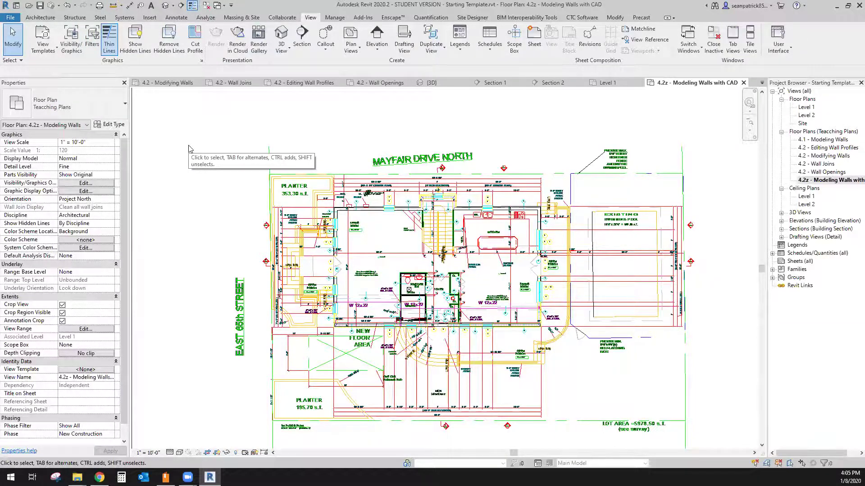
key(v)
key(v)
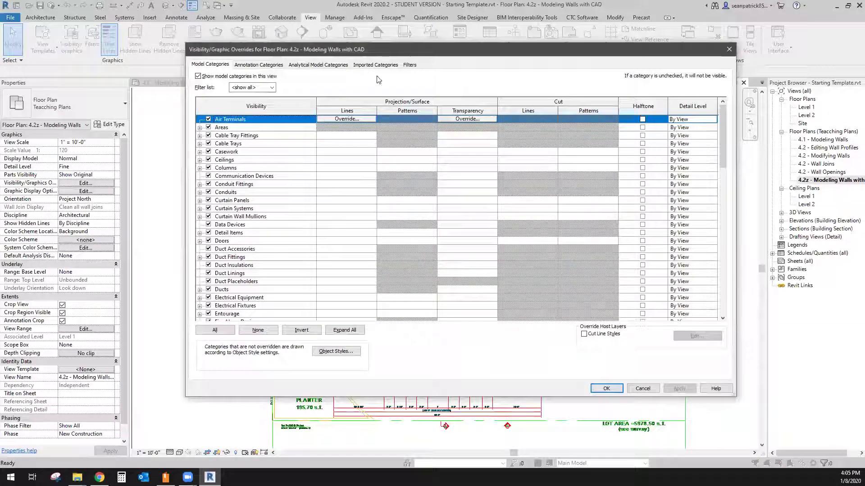
click(382, 67)
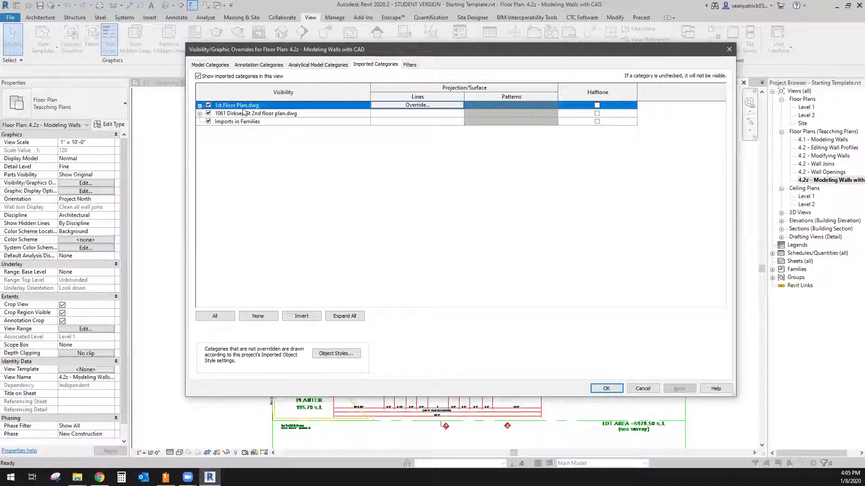
click(597, 105)
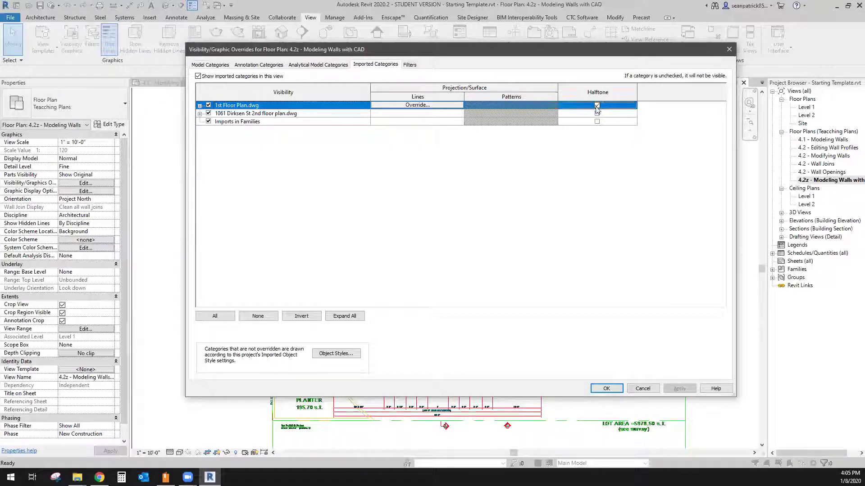
click(597, 113)
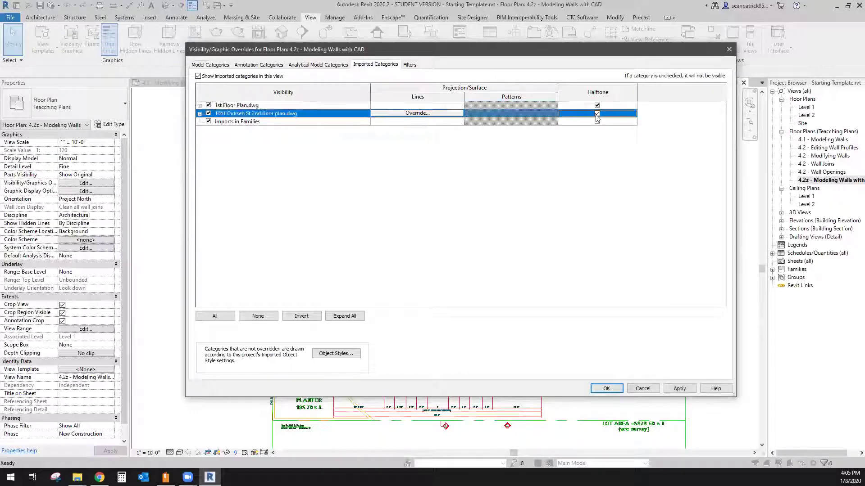
click(607, 389)
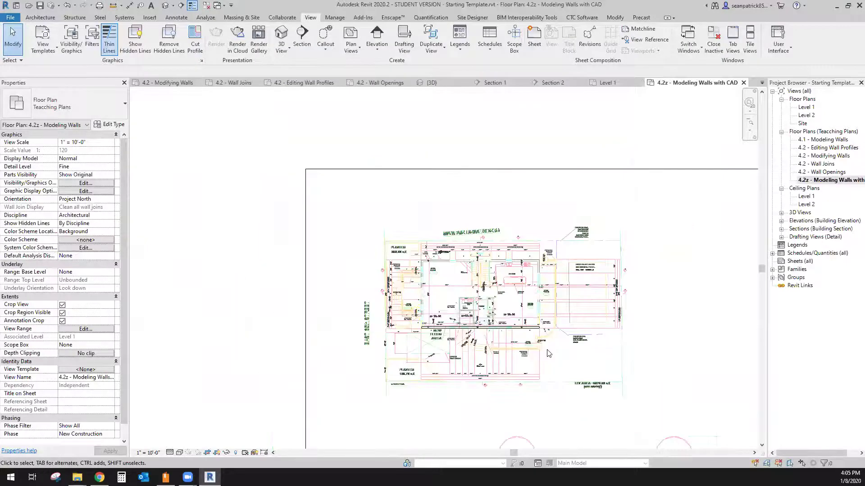
Examine how the new south wall's east end lines up with the halftone CAD hatching at the southeast corner
scroll(539, 334, up, 6)
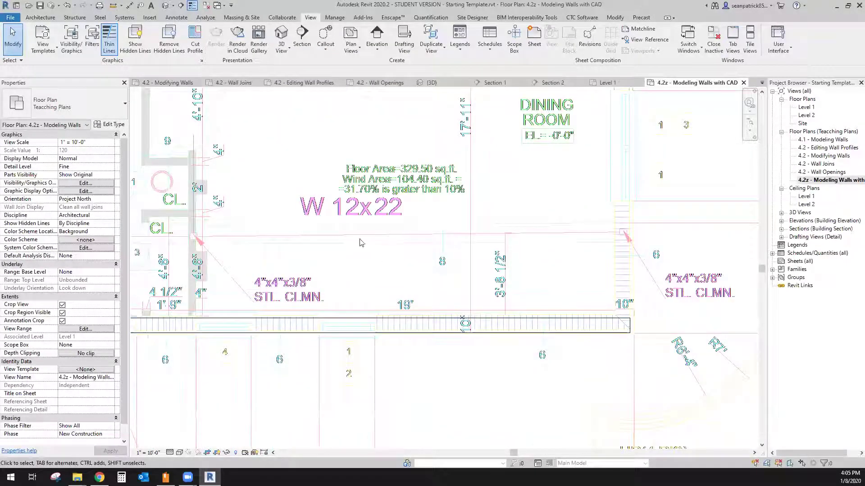
scroll(442, 383, up, 3)
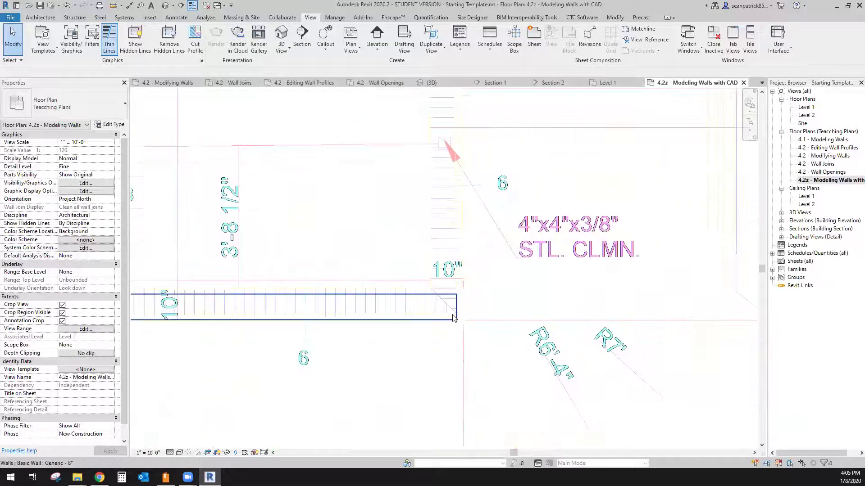
scroll(477, 310, up, 4)
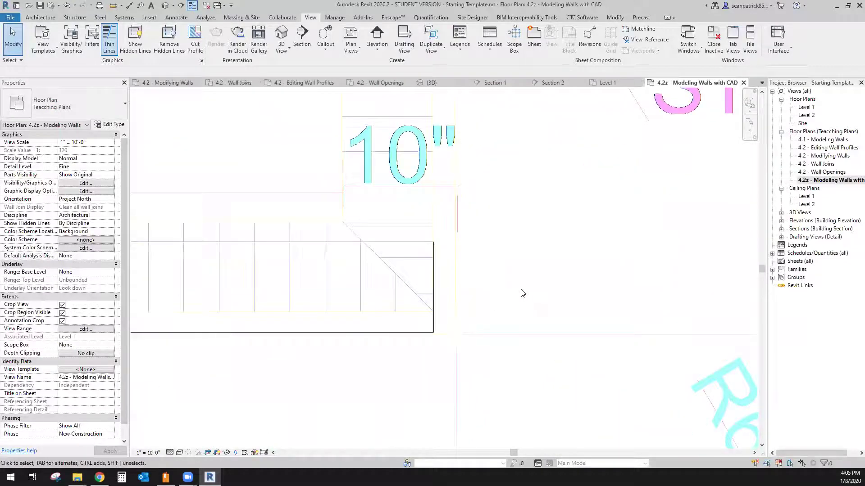
scroll(518, 291, down, 3)
scroll(505, 284, down, 4)
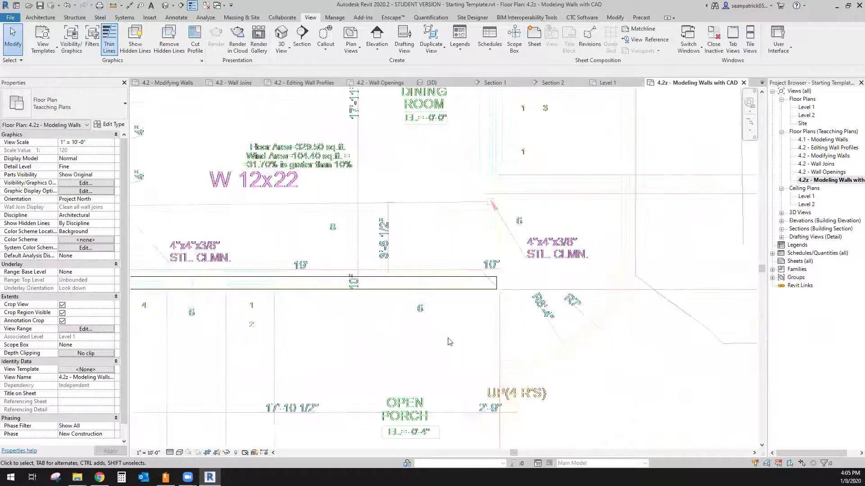
scroll(469, 333, down, 3)
scroll(469, 332, down, 2)
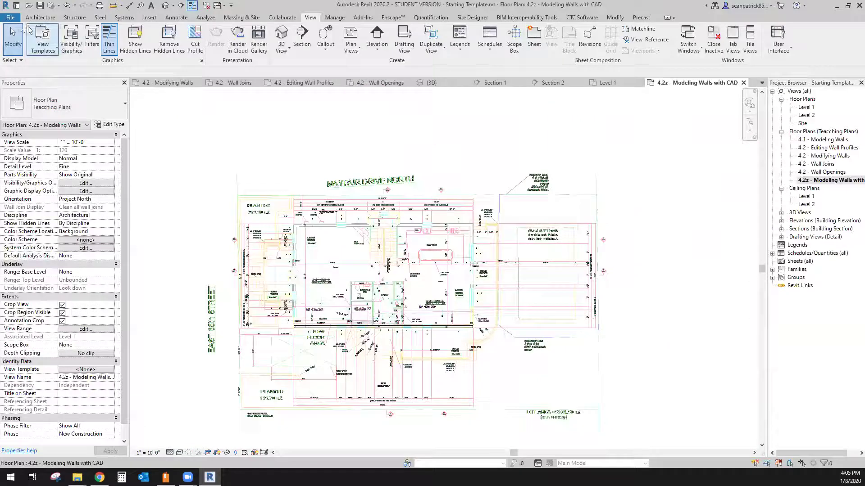
Change the view background color to black in the program's graphics options
click(10, 17)
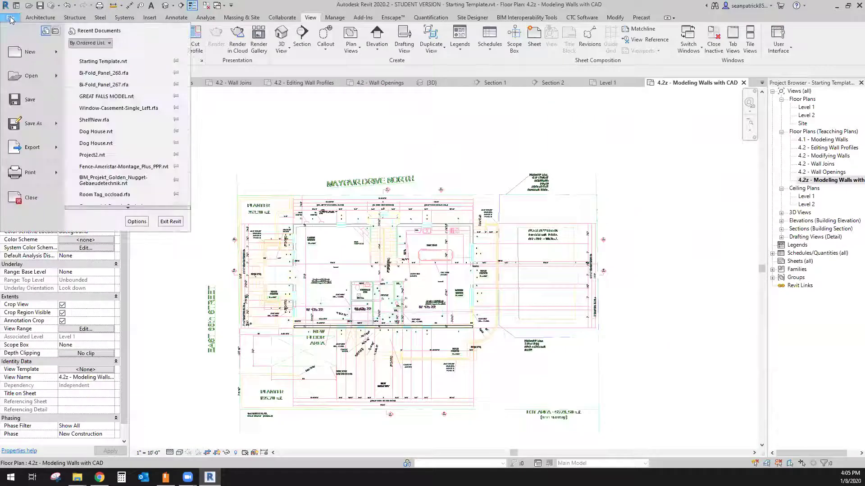
click(137, 222)
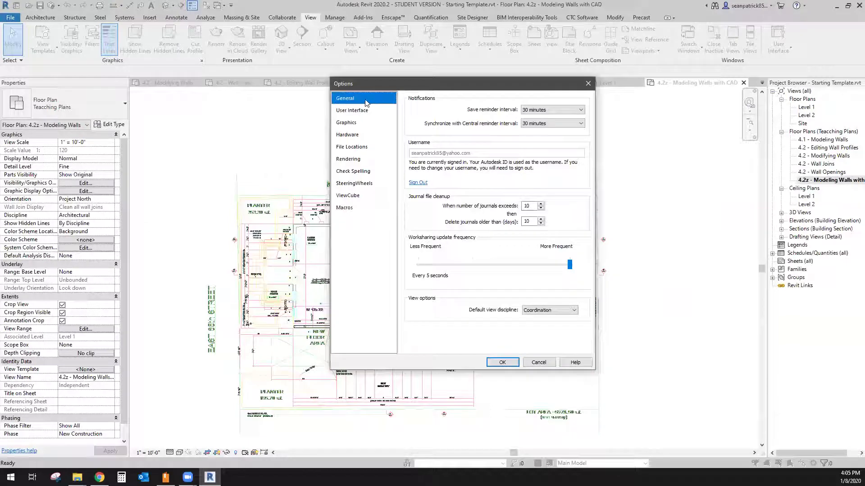
click(356, 110)
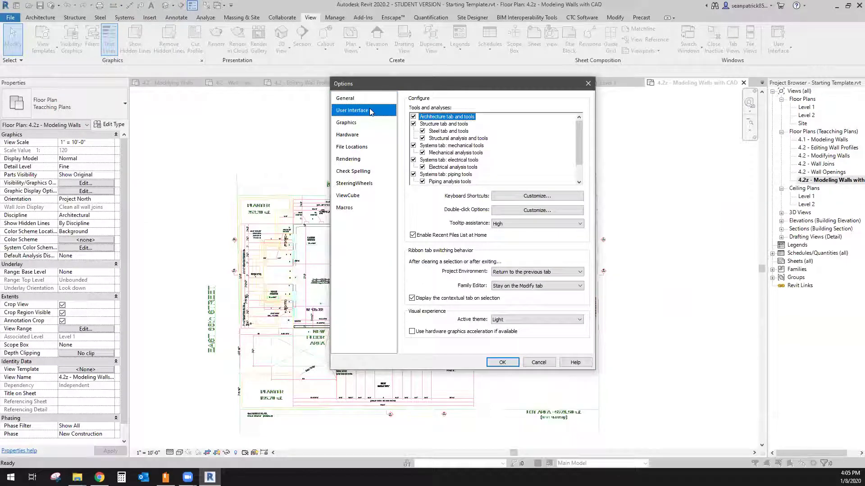
click(368, 122)
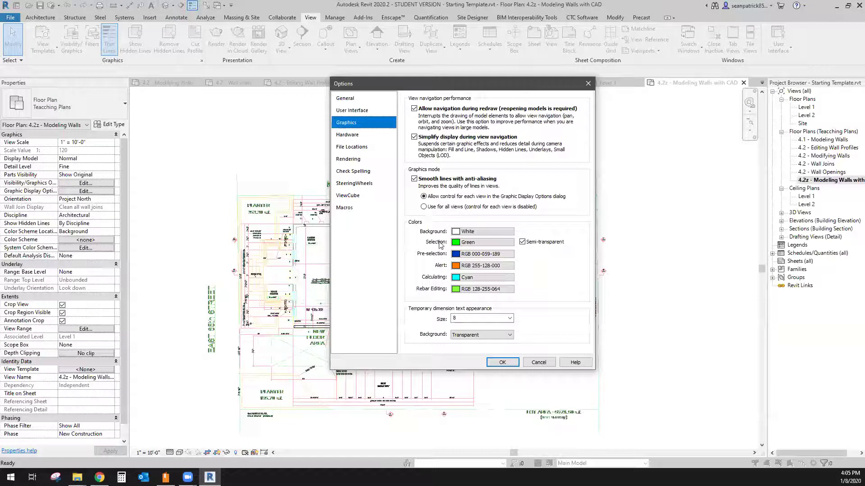
click(456, 231)
click(369, 212)
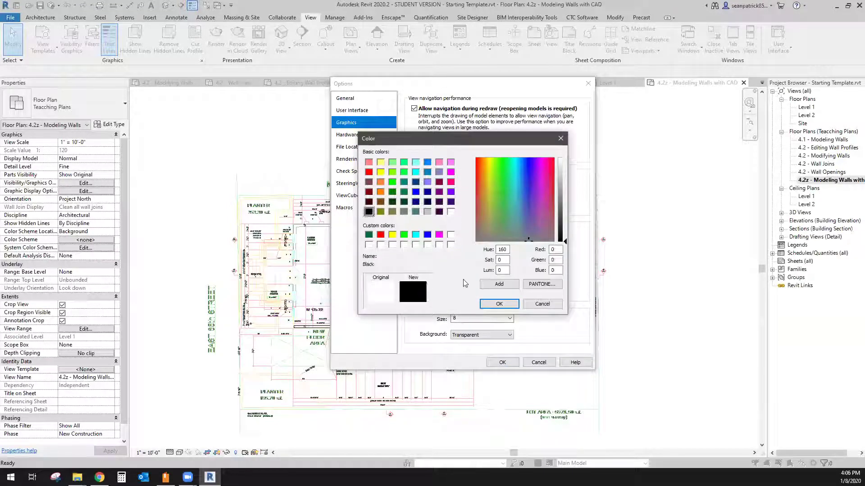
click(499, 304)
click(500, 363)
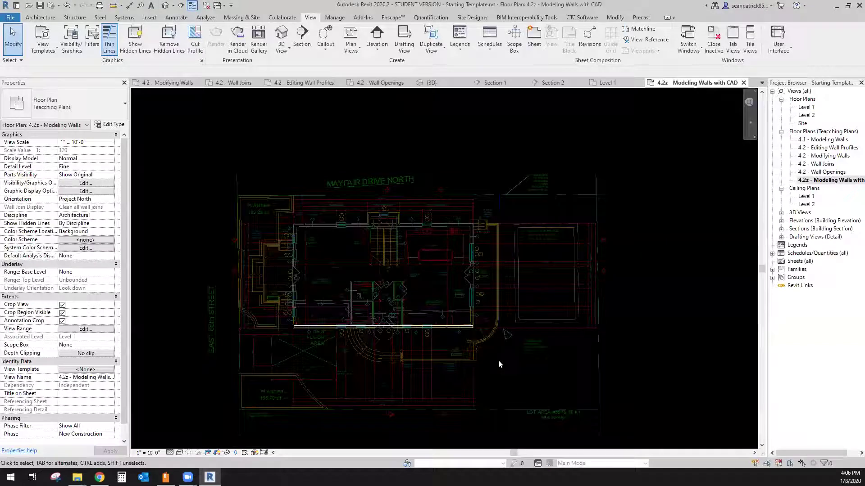
Inspect the new south wall against the CAD lines at the southeast corner on the black background
scroll(473, 329, up, 5)
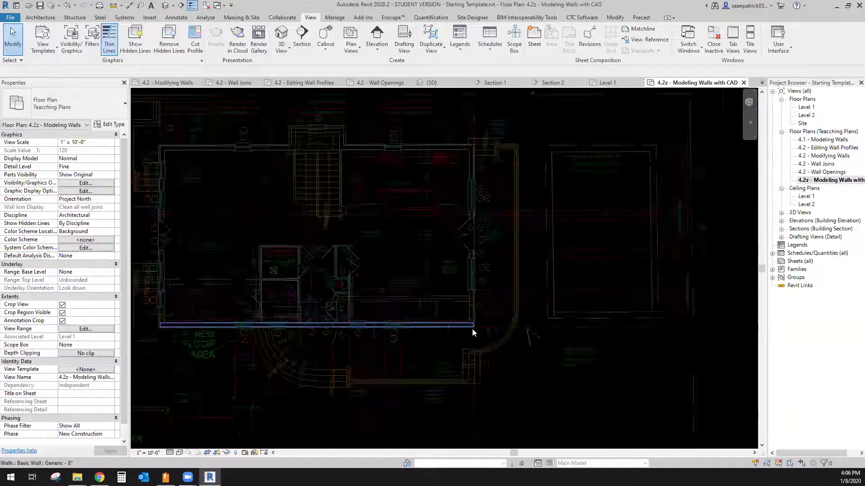
scroll(450, 340, up, 3)
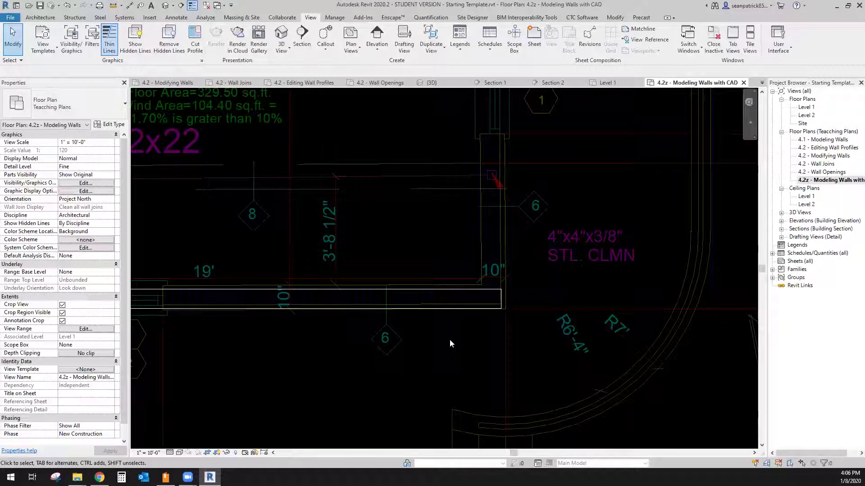
scroll(449, 339, down, 2)
scroll(341, 380, up, 2)
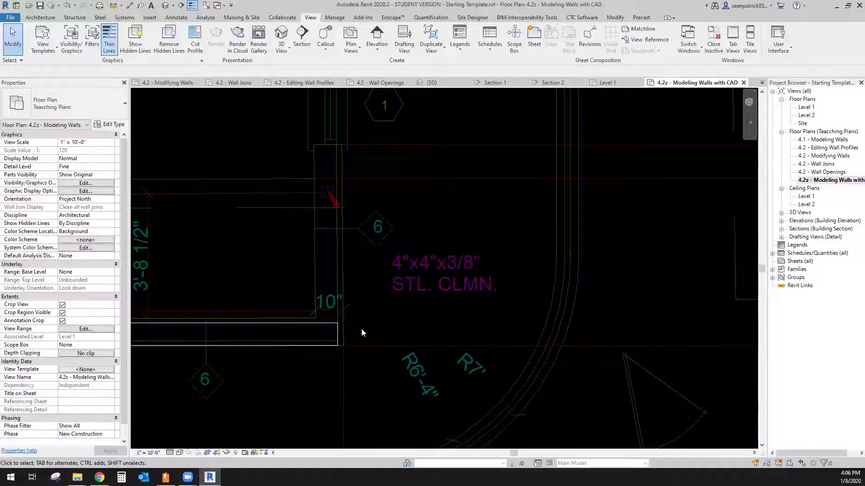
scroll(366, 314, down, 5)
middle_drag(468, 321, 502, 316)
scroll(616, 272, up, 3)
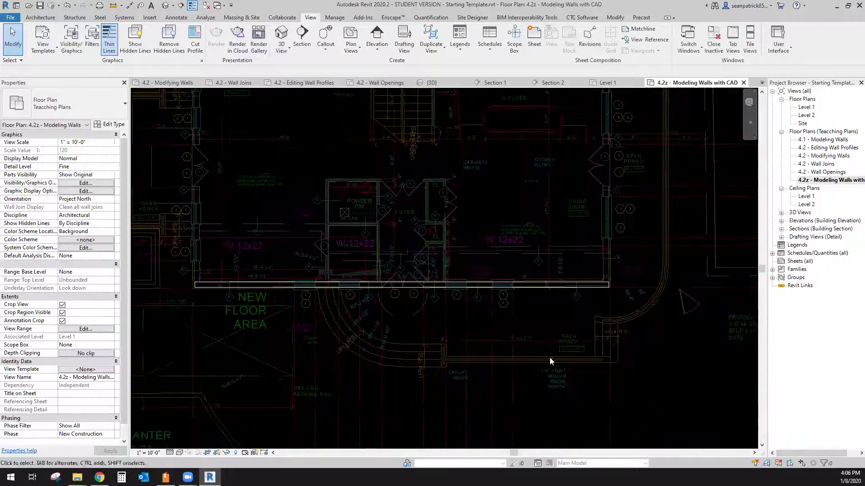
Compare the CAD plan's overall width dimension below the driveway with the modeled south wall's length
middle_drag(550, 362, 552, 272)
scroll(343, 378, up, 4)
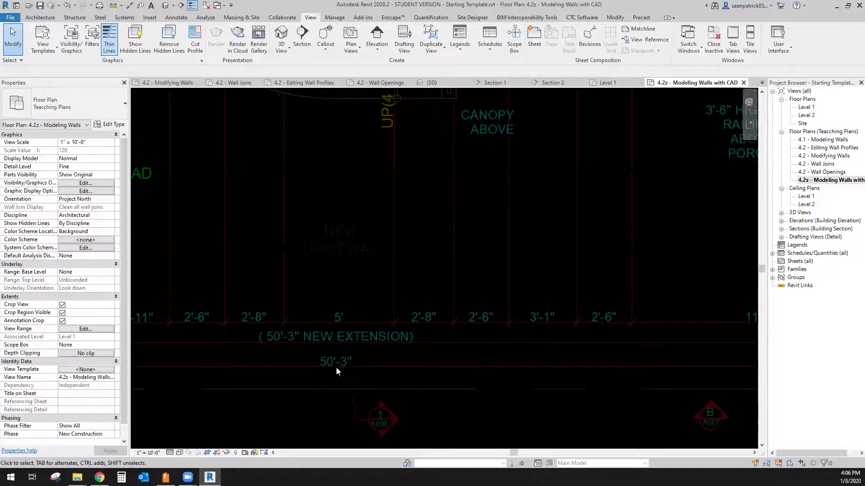
scroll(325, 330, down, 5)
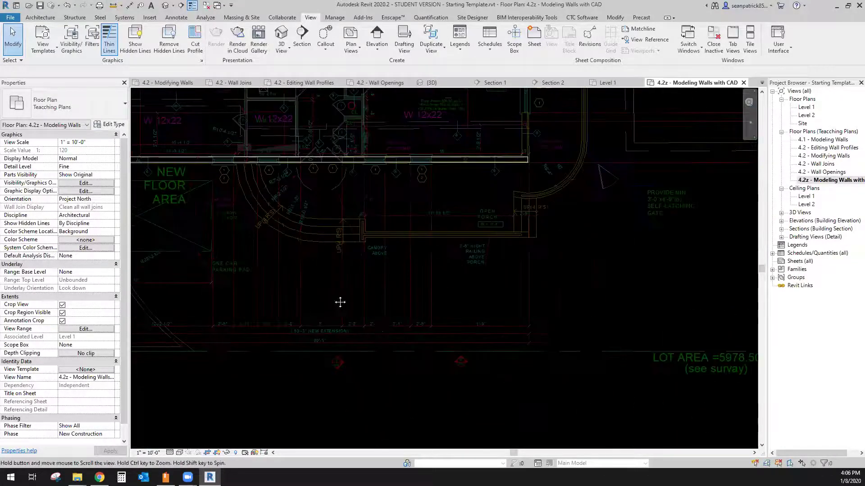
middle_drag(383, 201, 424, 289)
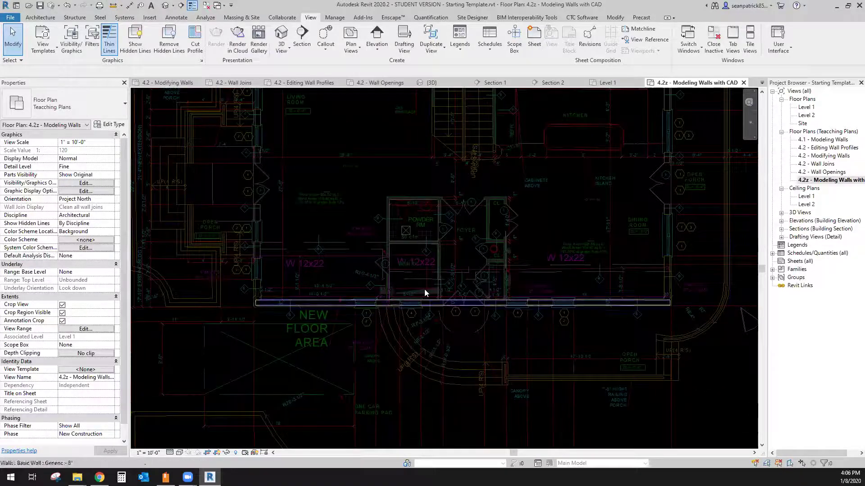
click(429, 302)
scroll(413, 349, down, 5)
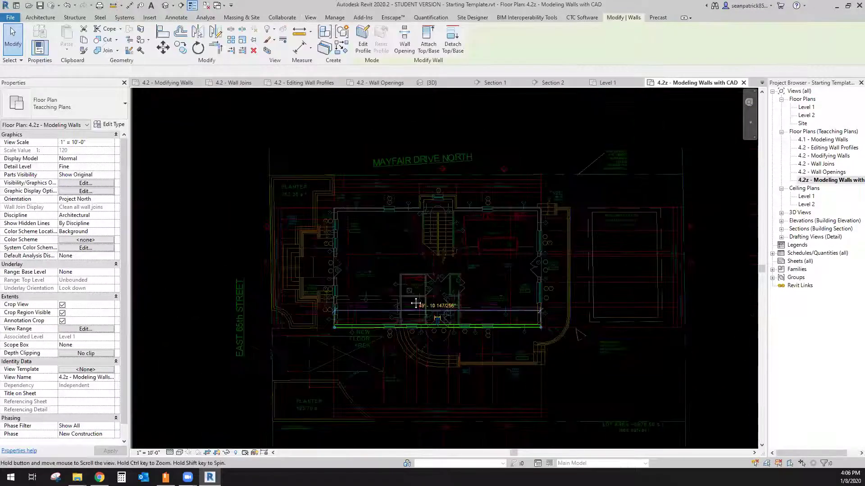
click(502, 332)
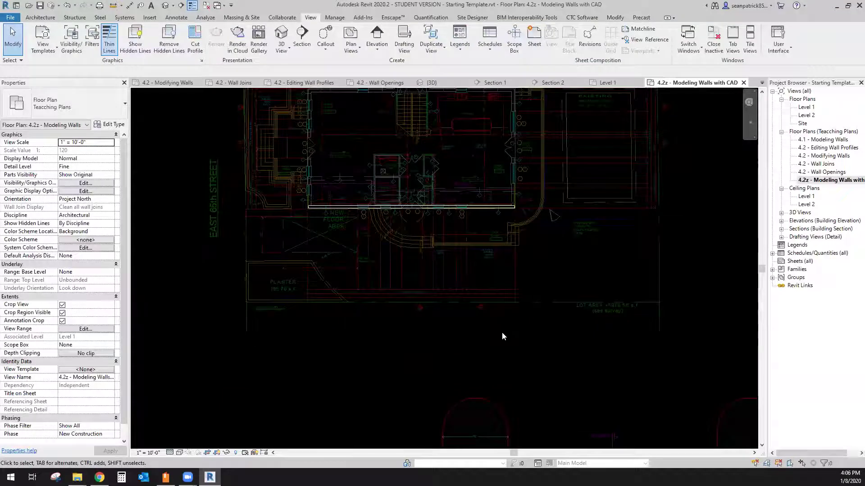
Fit the whole view on screen to show both imported floor plans
scroll(502, 333, down, 3)
key(z)
key(f)
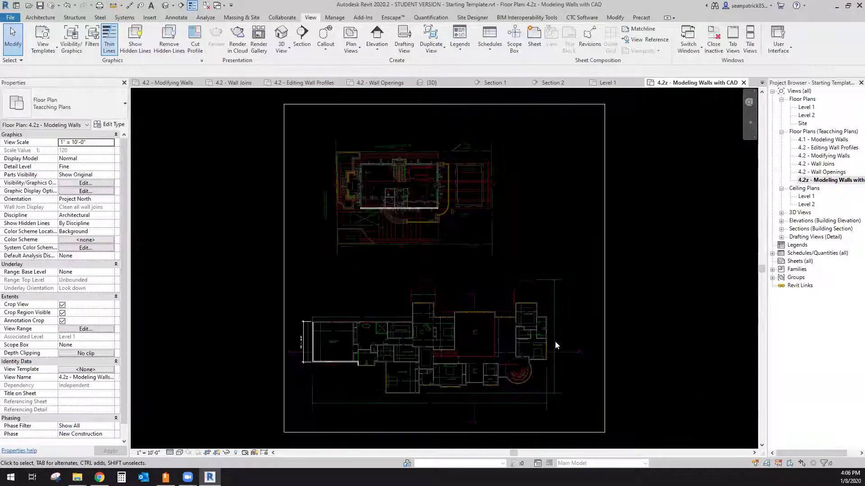